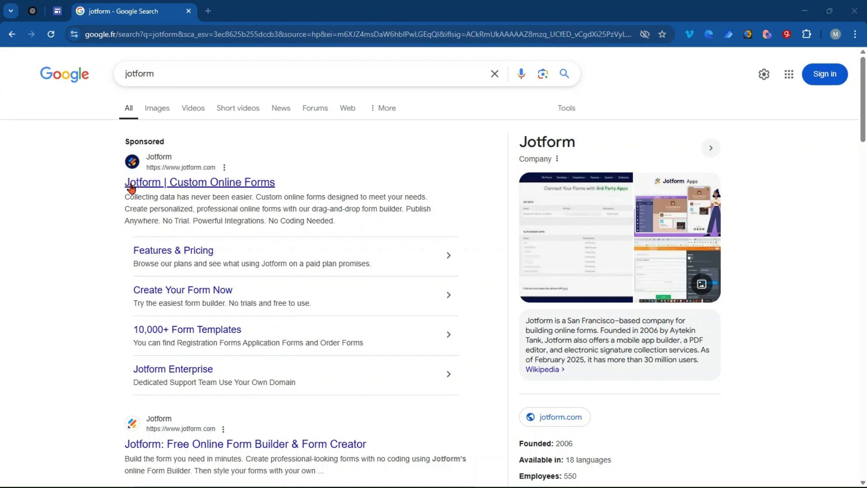
Open the Jotform website from the sponsored "Jotform | Custom Online Forms" search result and dismiss the survey about business needs
left_click(150, 187)
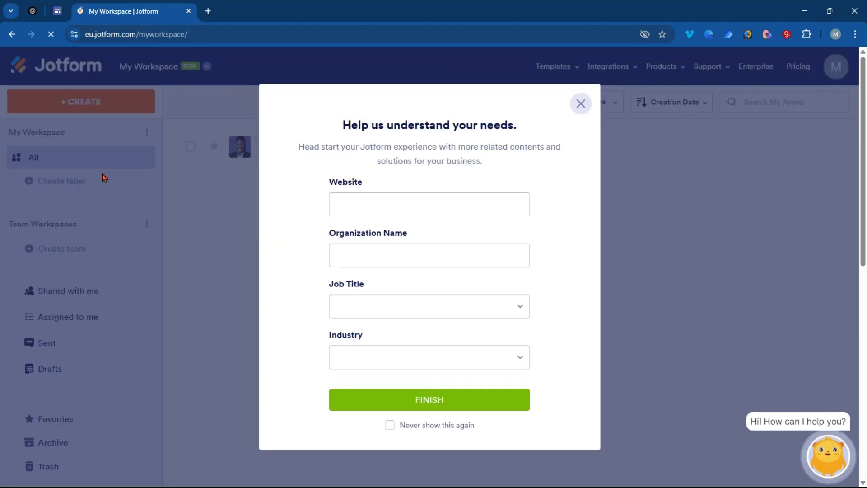
left_click(580, 105)
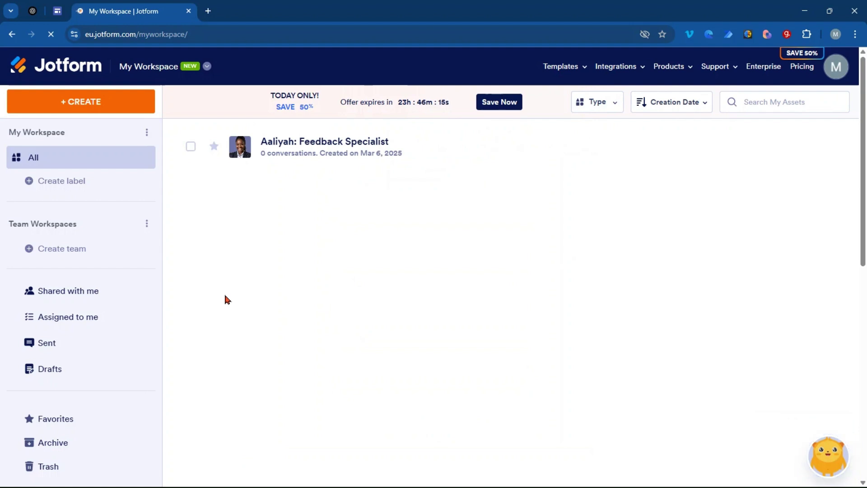
Open the pricing page and examine the costs, limits and features of the Starter, Bronze, Silver and Gold plans
left_click(803, 66)
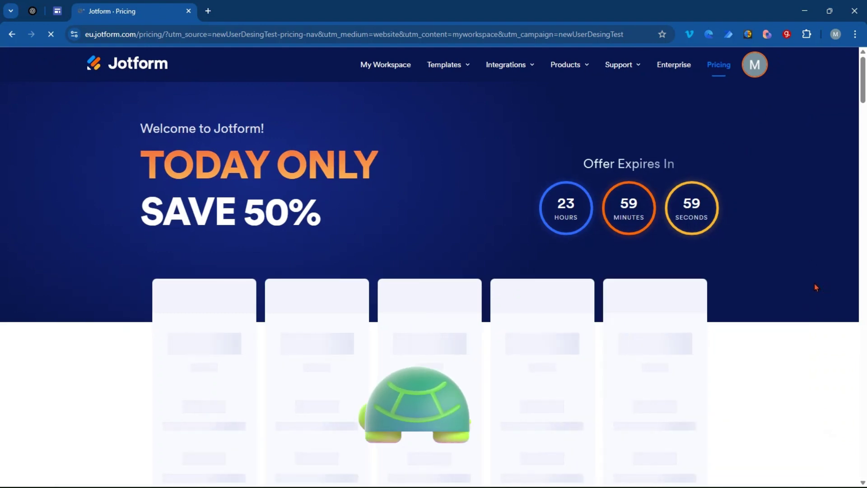
scroll(814, 284, "down", 2)
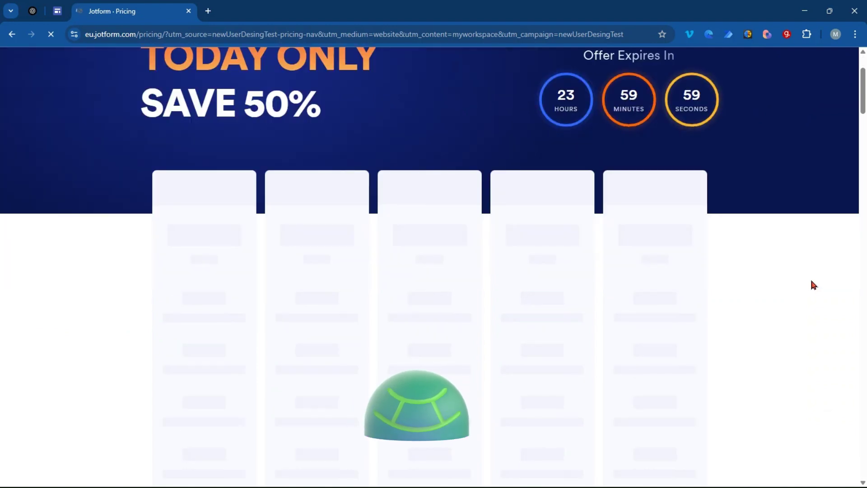
scroll(814, 285, "down", 1)
scroll(813, 285, "down", 2)
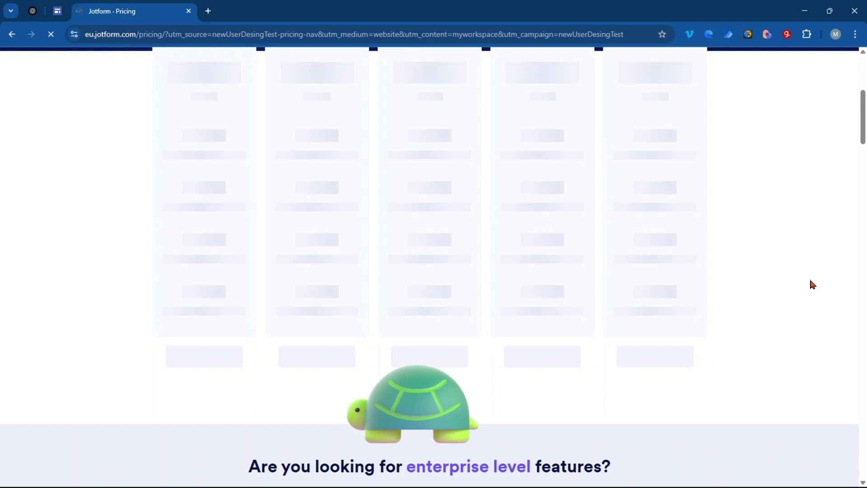
scroll(813, 285, "up", 1)
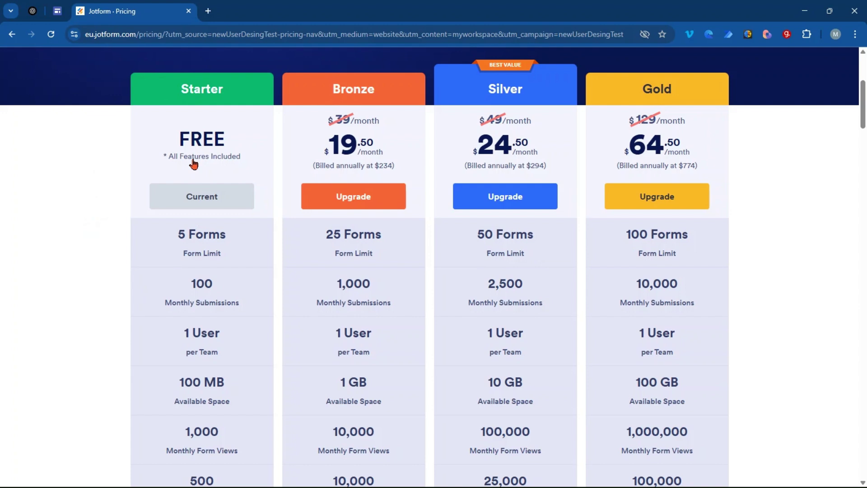
scroll(167, 375, "down", 4)
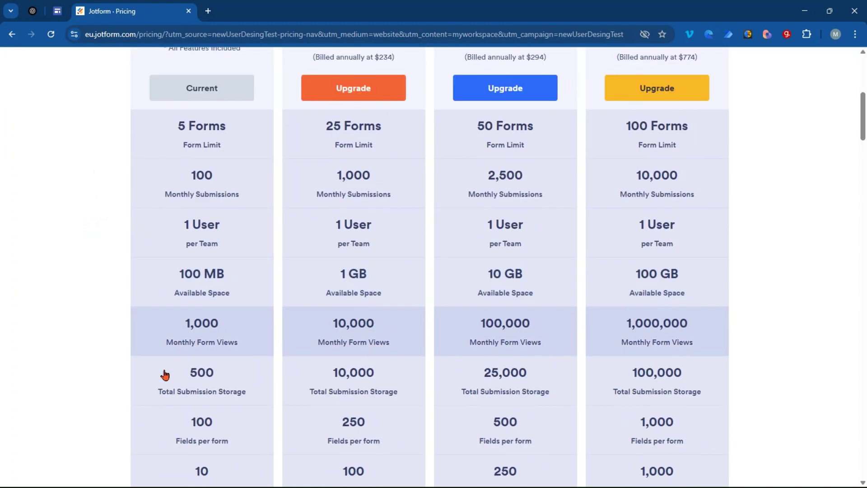
scroll(166, 368, "down", 2)
scroll(178, 176, "up", 5)
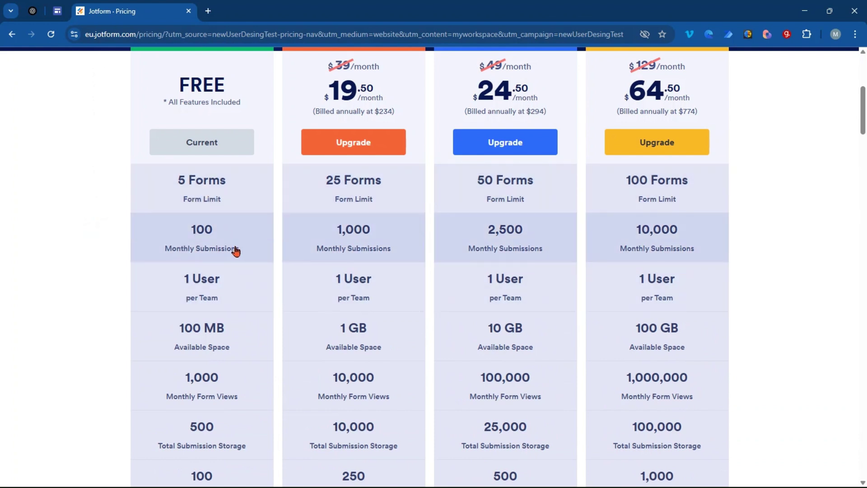
scroll(234, 246, "down", 3)
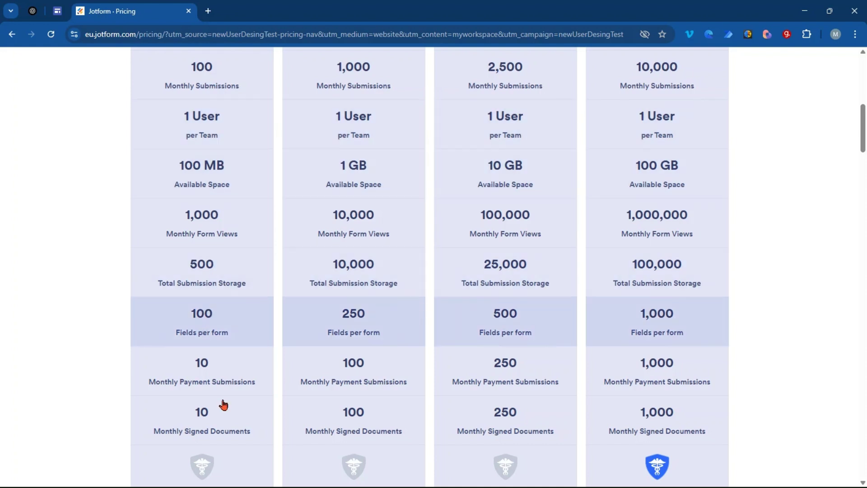
scroll(218, 420, "down", 3)
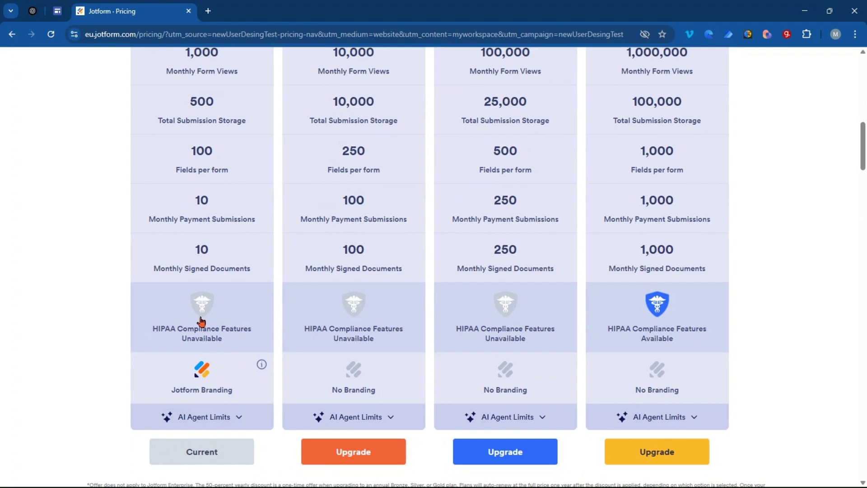
scroll(201, 320, "up", 10)
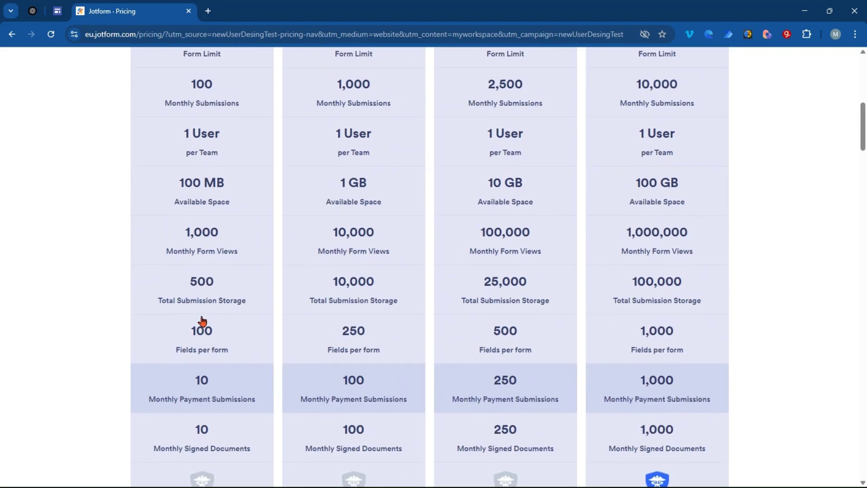
scroll(203, 317, "down", 2)
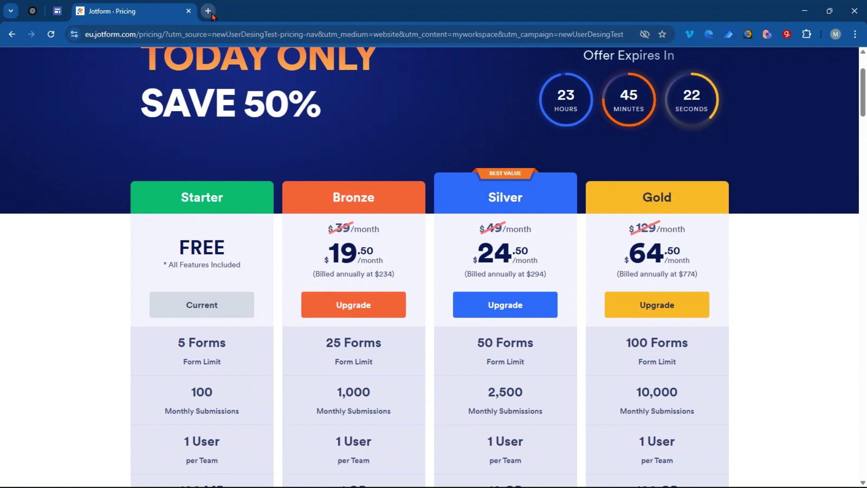
scroll(176, 111, "up", 3)
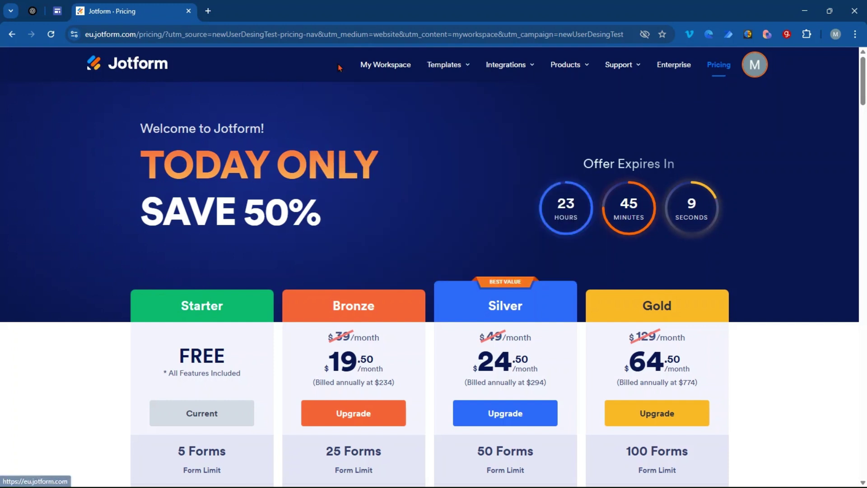
Return to My Workspace, dismiss the needs survey and start creating a new AI Agent
left_click(385, 66)
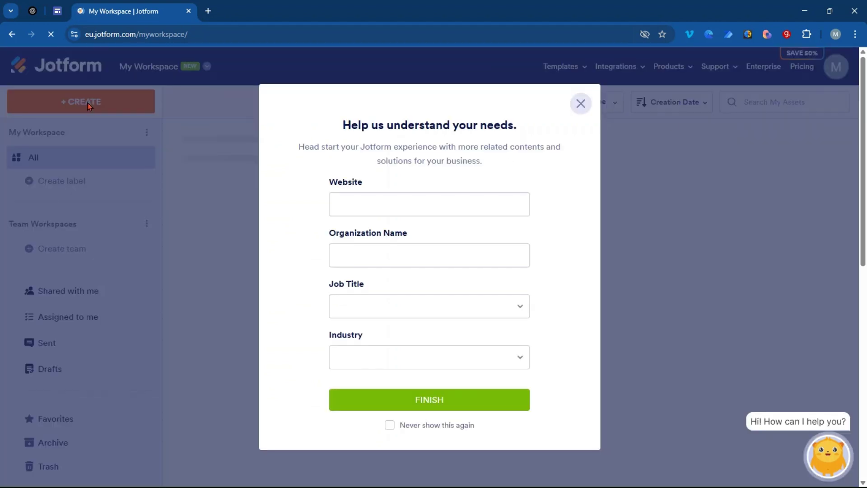
left_click(579, 104)
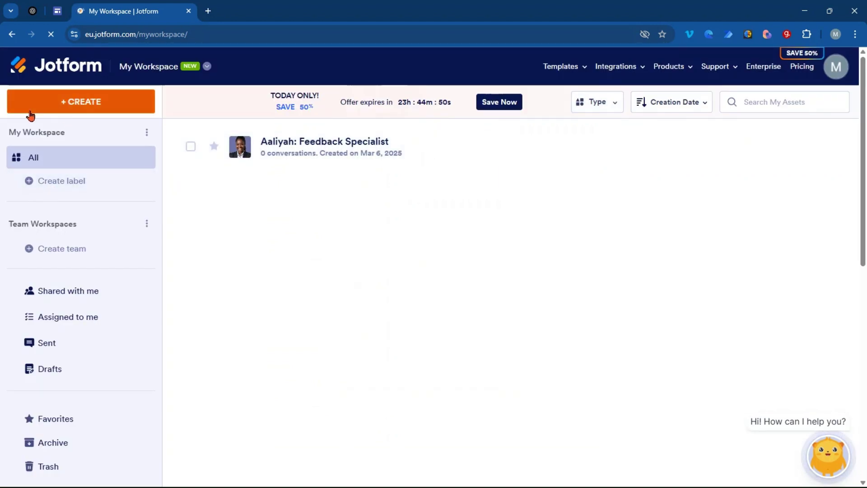
left_click(71, 103)
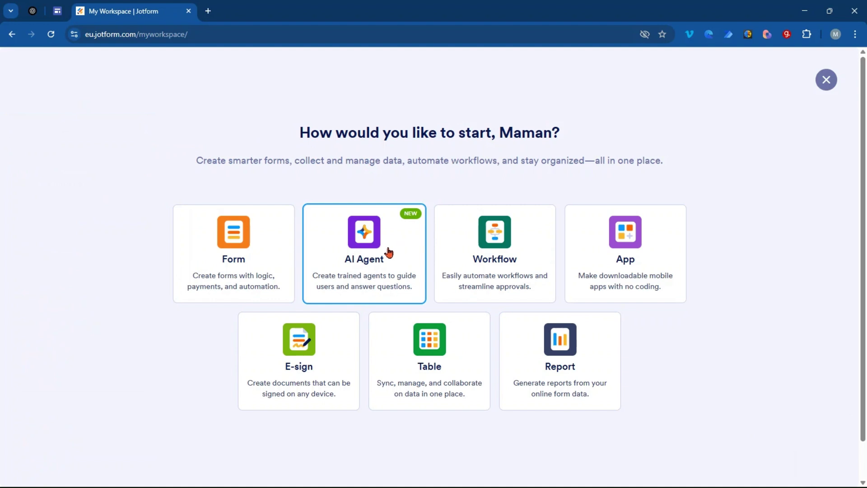
left_click(373, 255)
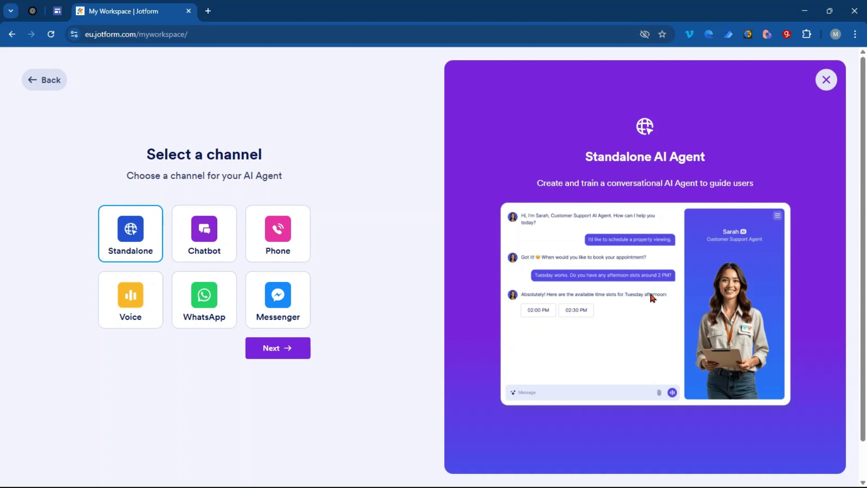
left_click(208, 246)
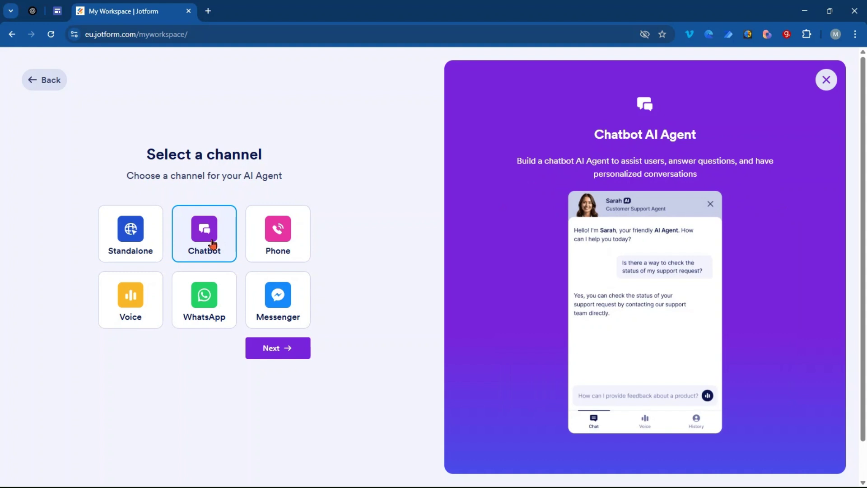
left_click(285, 247)
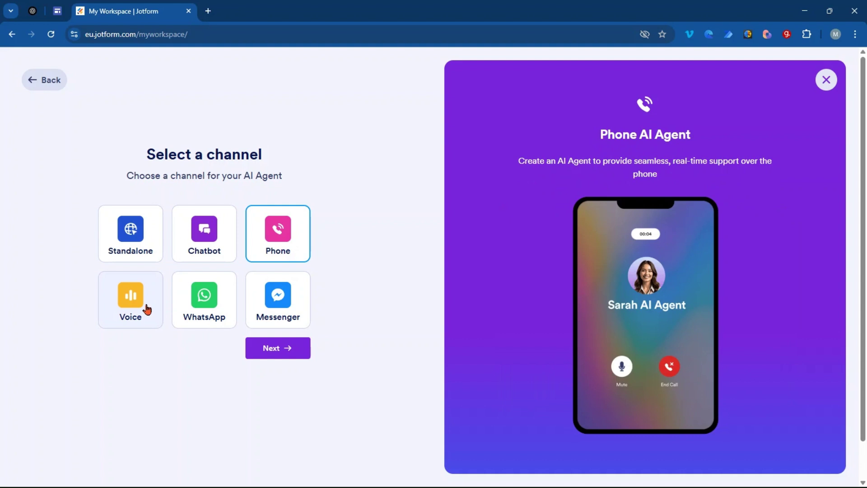
left_click(145, 308)
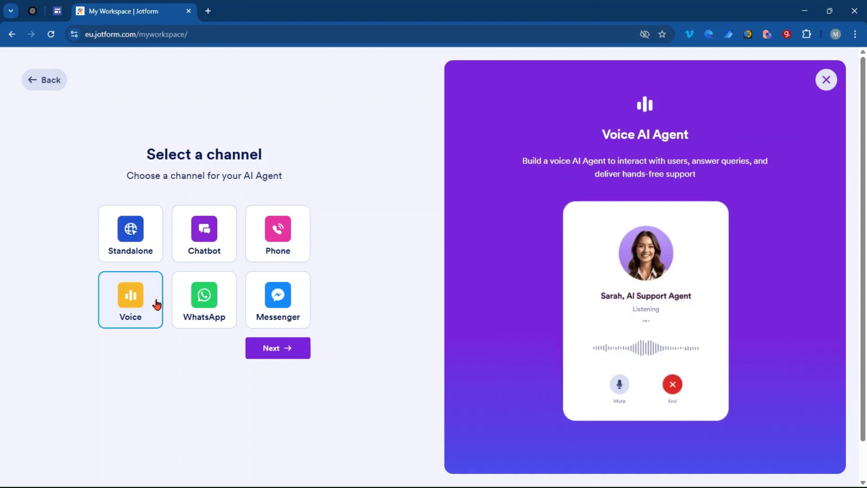
left_click(216, 320)
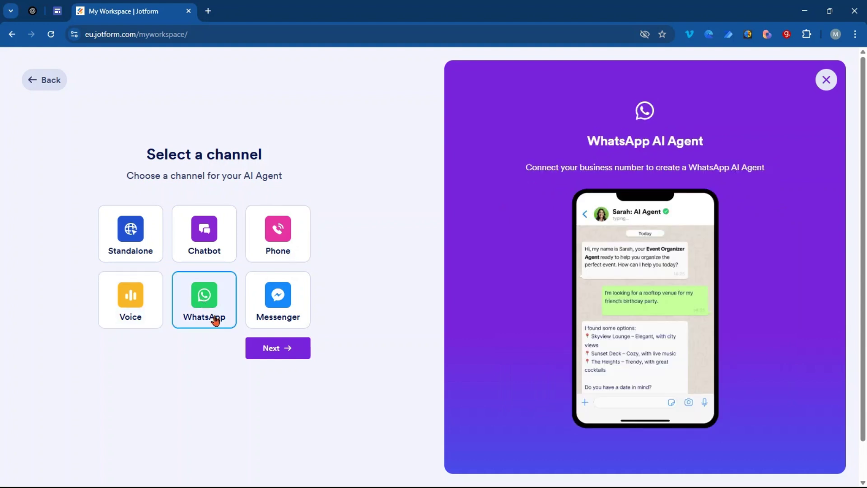
left_click(276, 316)
left_click(211, 240)
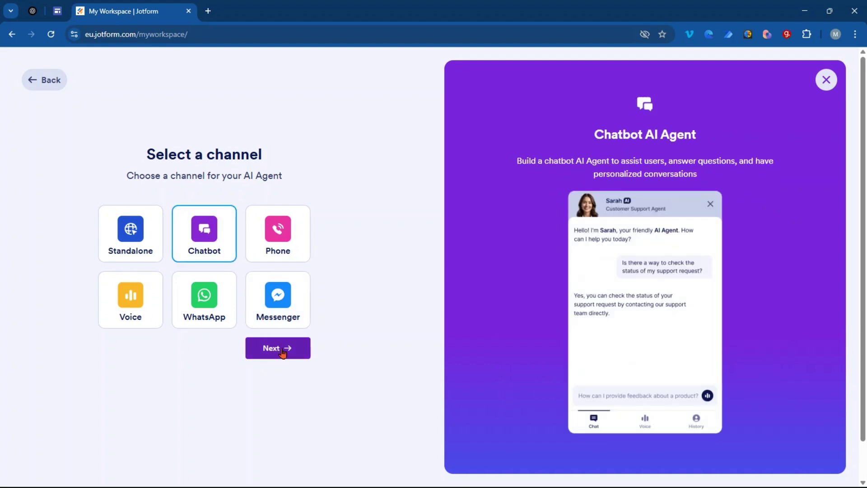
left_click(283, 352)
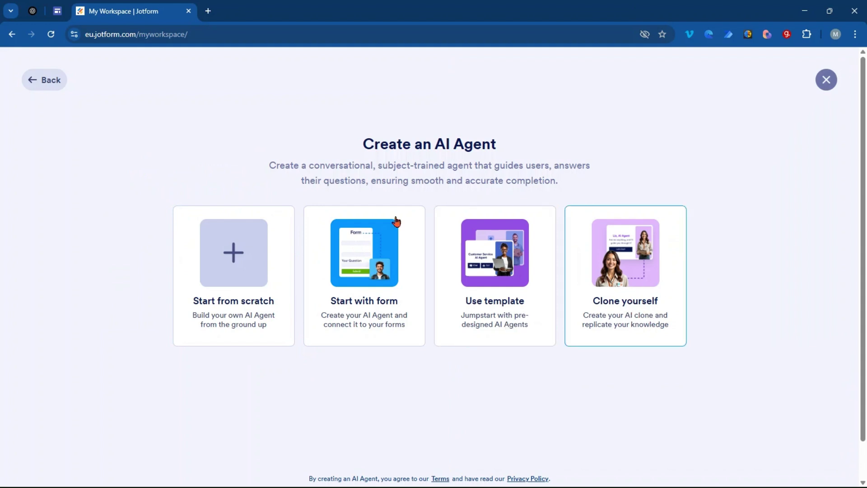
Create the AI Agent from scratch using the suggested Customer Support description
left_click(234, 259)
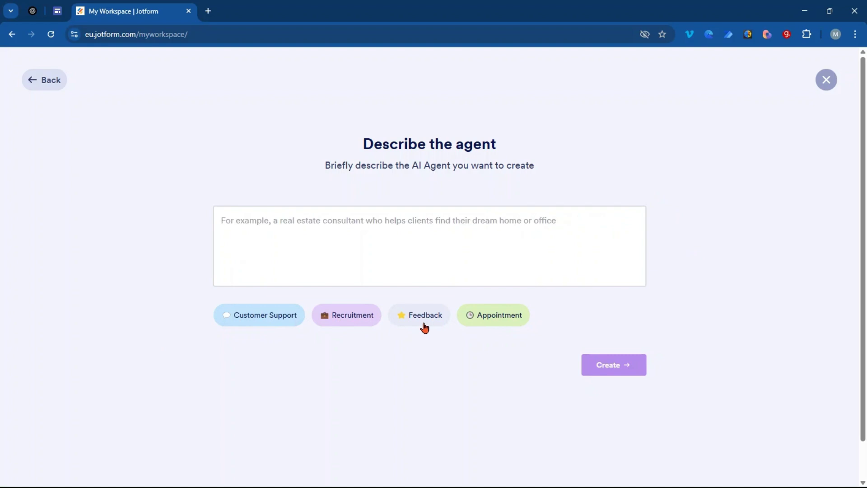
left_click(248, 320)
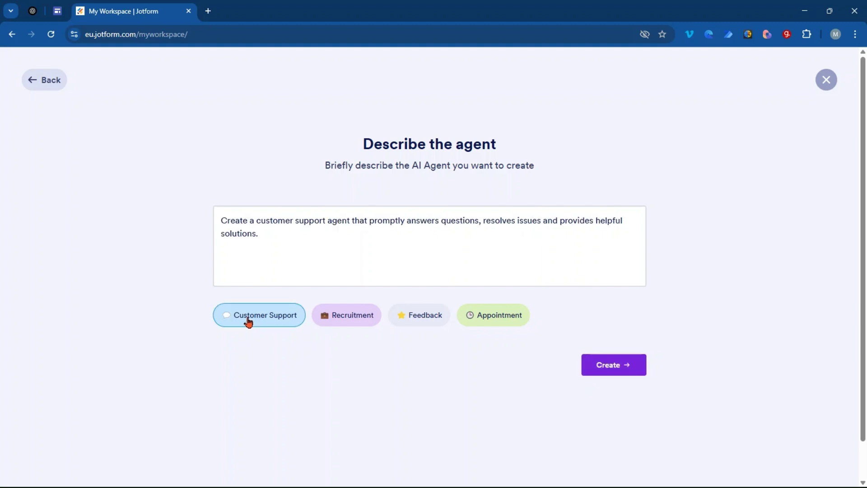
left_click(603, 369)
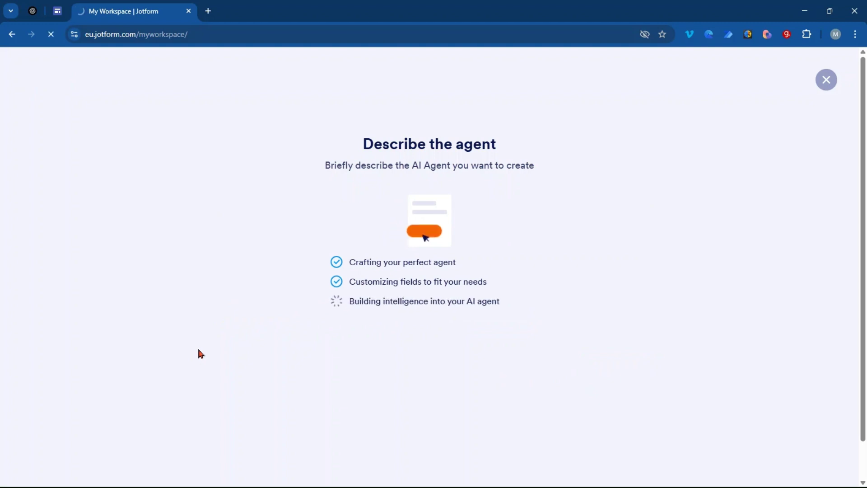
Switch to Google Sites, open the recent site "site test" and view its published version
left_click(59, 14)
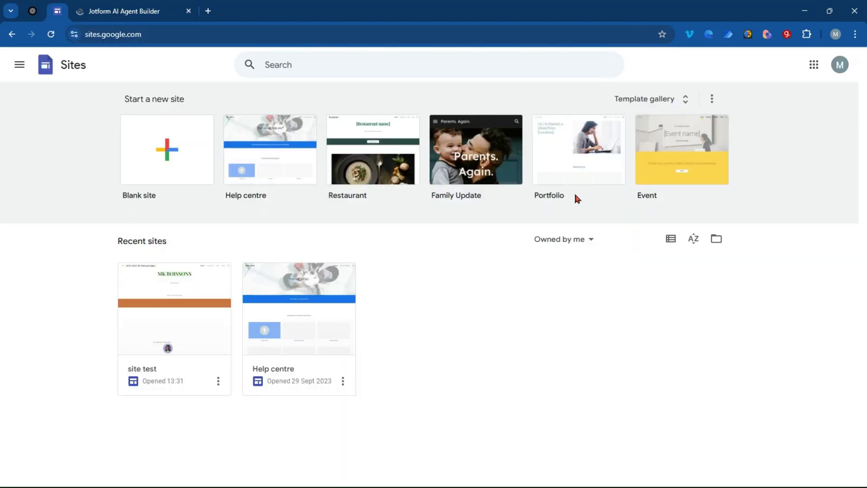
left_click(176, 288)
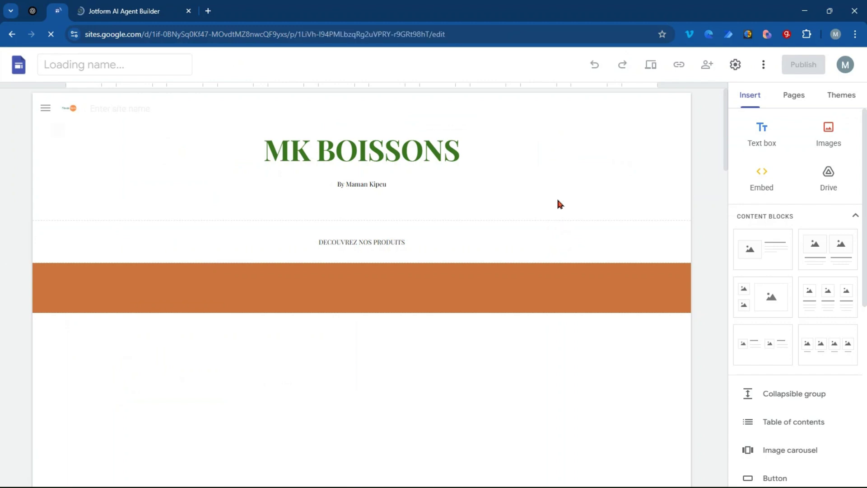
left_click(818, 65)
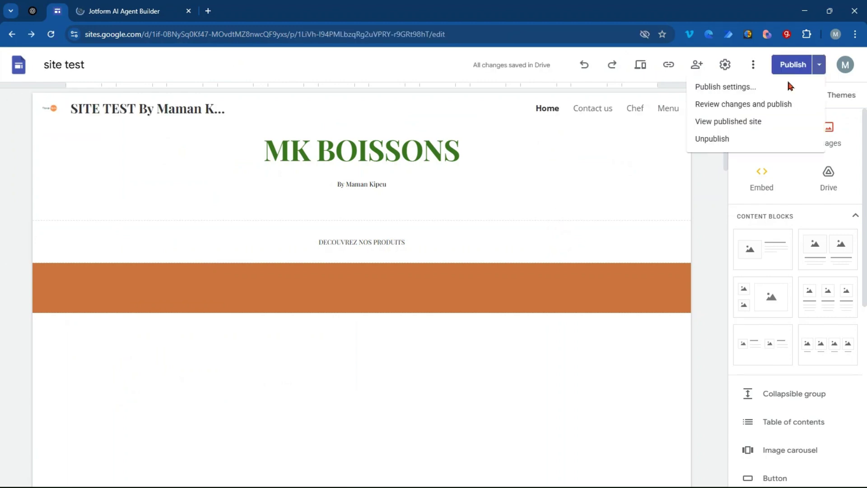
left_click(728, 126)
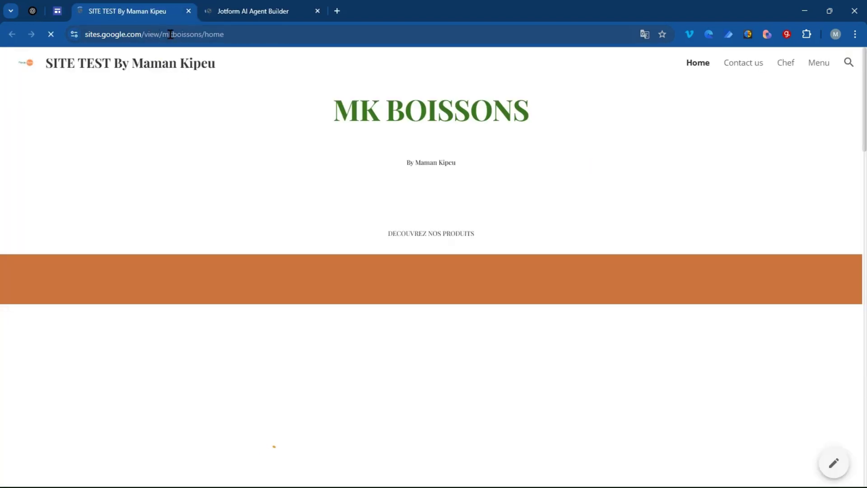
Copy the published site's web address and switch back to the Jotform AI Agent Builder
left_click(168, 34)
right_click(176, 35)
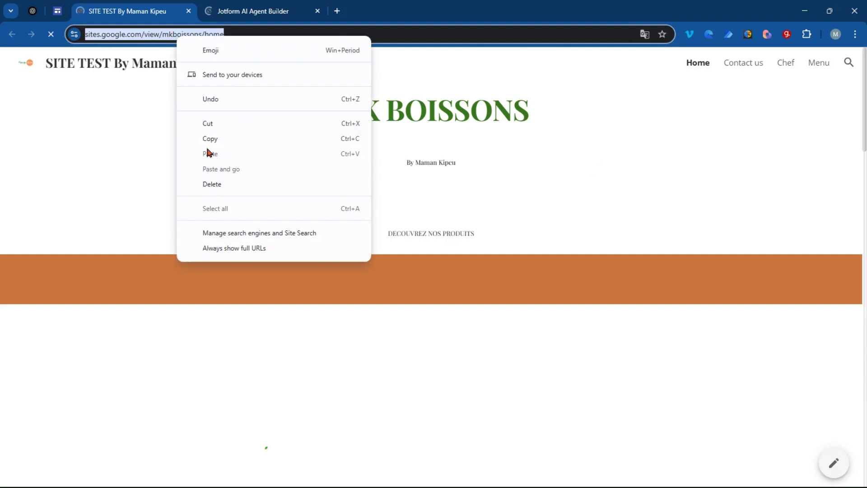
left_click(240, 139)
left_click(231, 14)
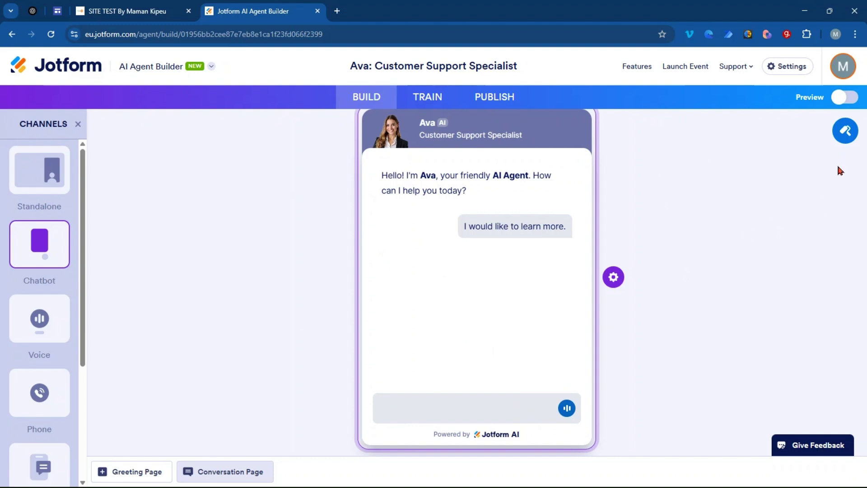
Open the chatbot's settings and review its navigation and greeting options, including the greeting message
left_click(613, 283)
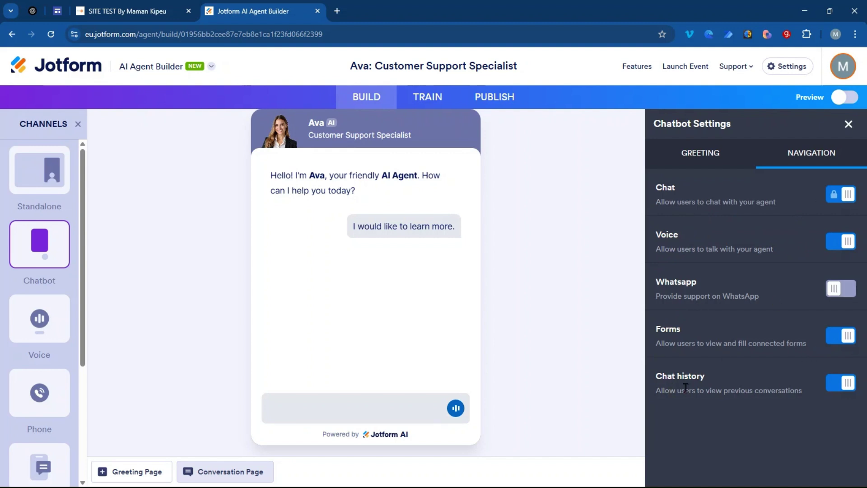
left_click(706, 157)
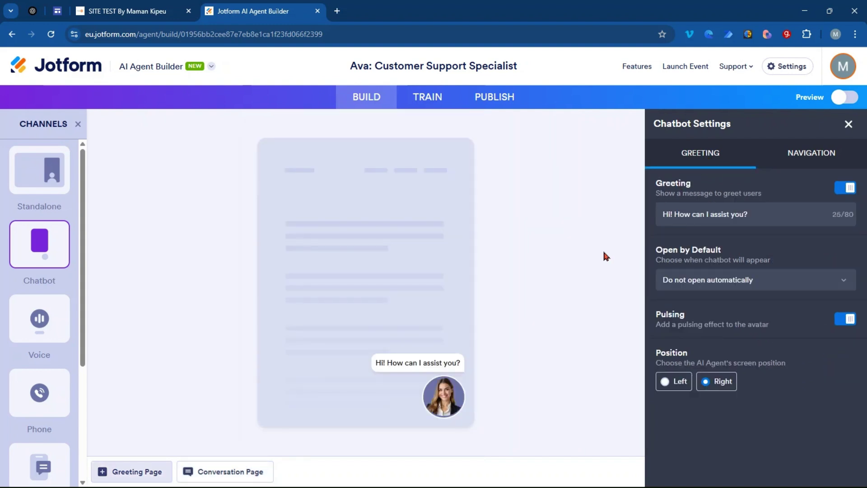
left_click(761, 216)
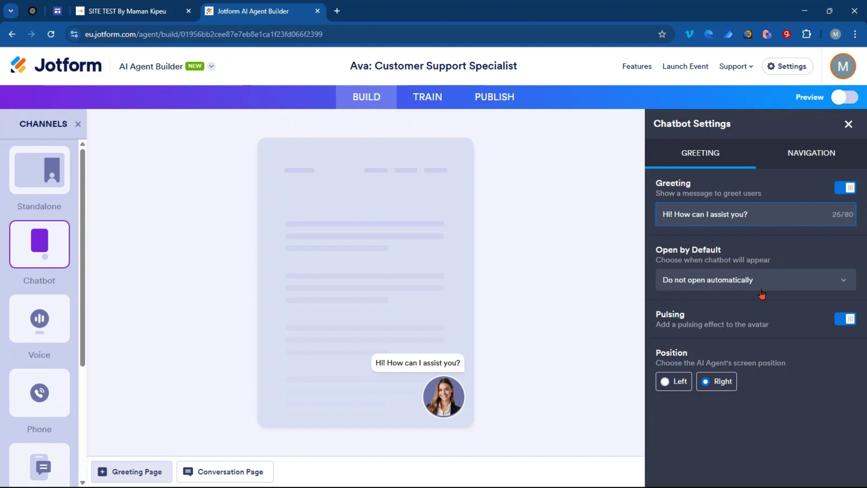
Set the chatbot to always open by default with its position on the right, review the navigation options, and close the chatbot settings
left_click(841, 282)
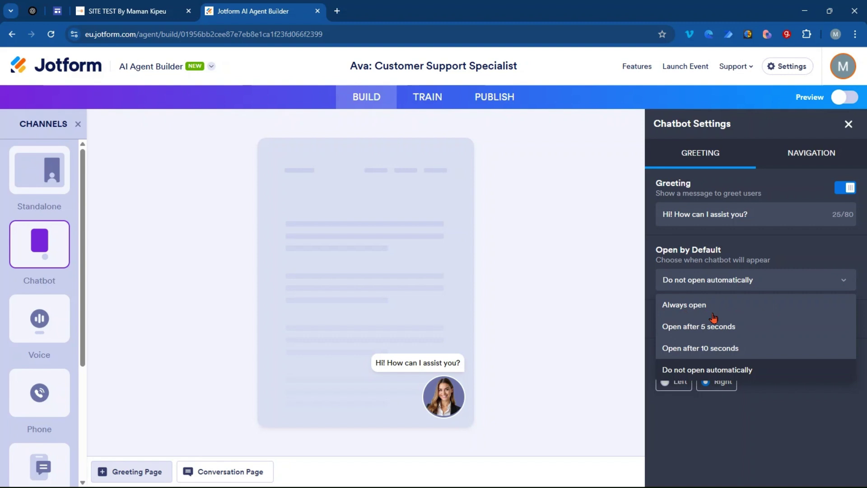
left_click(682, 307)
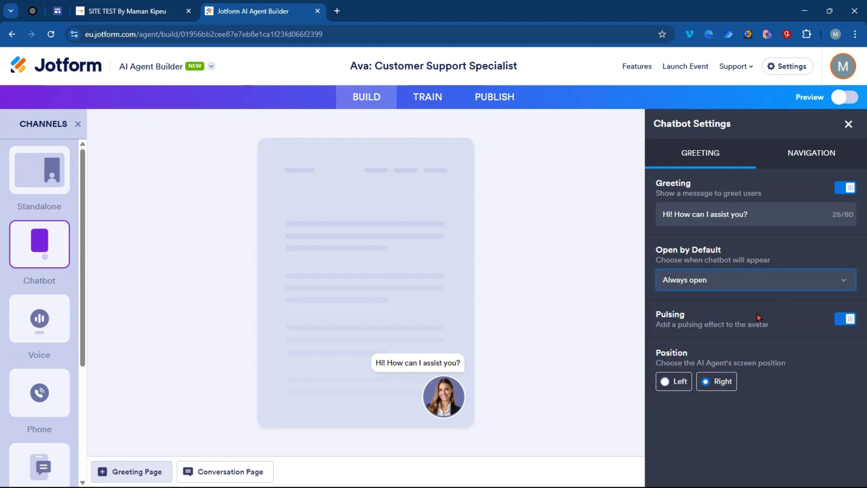
left_click(666, 381)
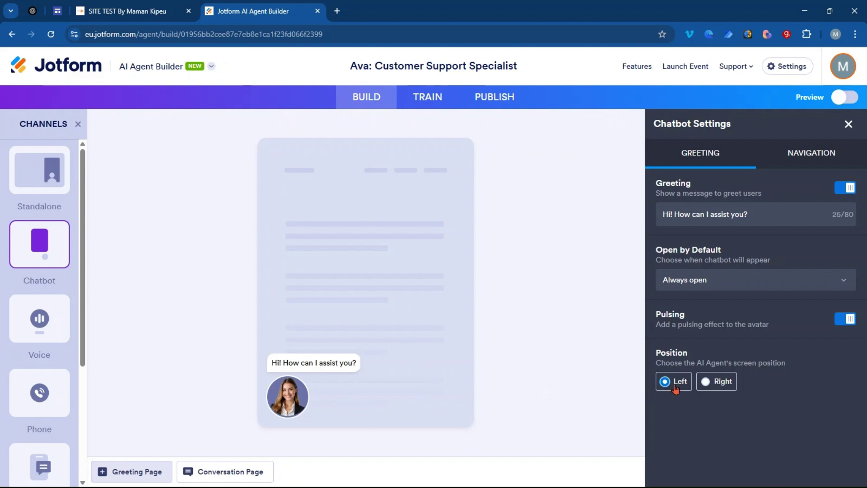
left_click(704, 383)
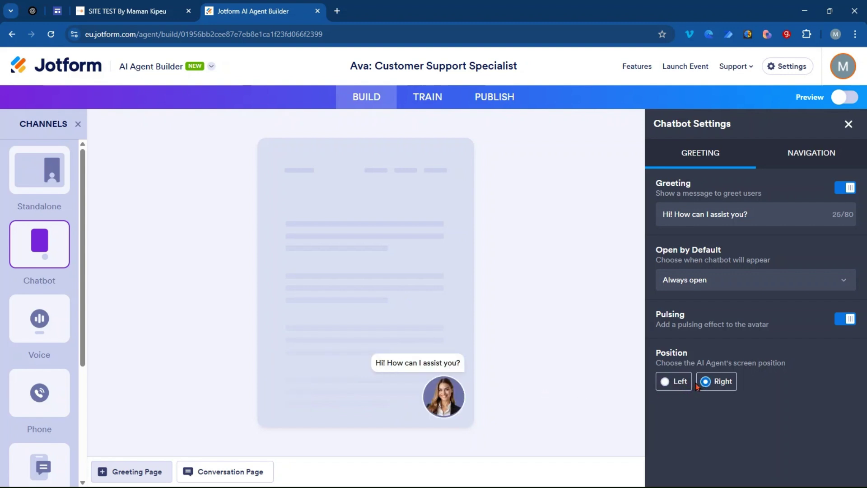
left_click(814, 154)
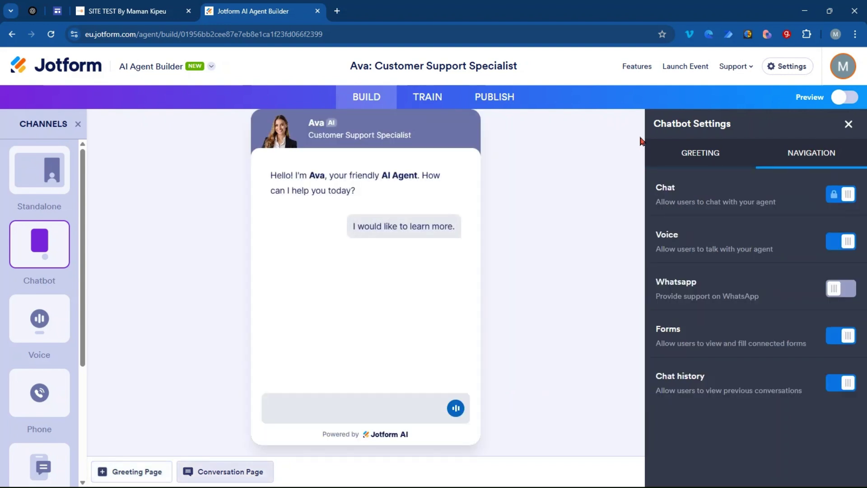
left_click(848, 128)
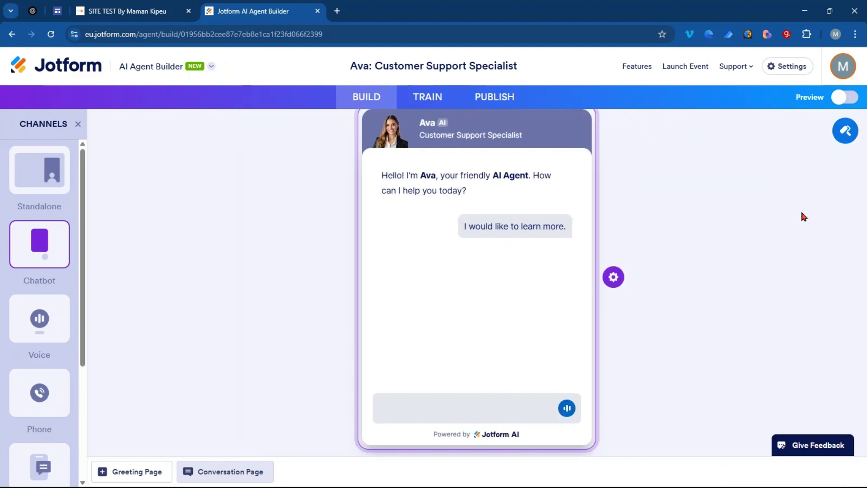
Review the avatar generation and upload options, and choose the gallery avatar of the dark-suited woman shown directly above the chef
left_click(845, 134)
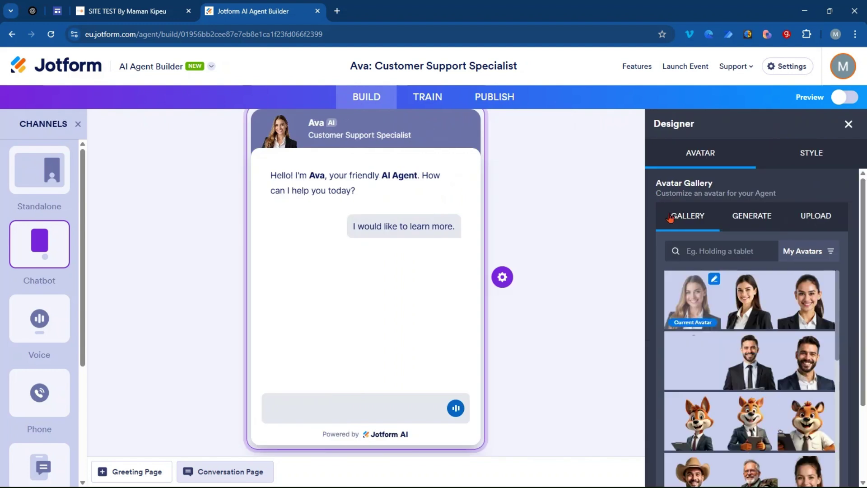
left_click(752, 218)
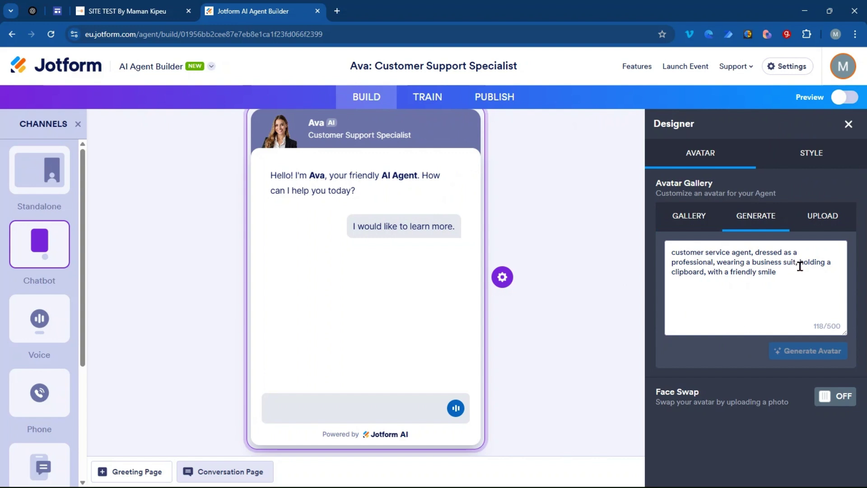
left_click(831, 216)
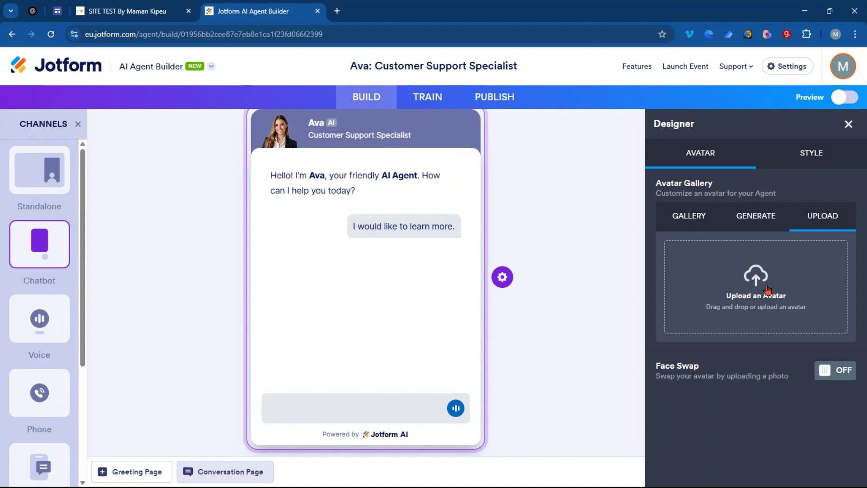
left_click(689, 219)
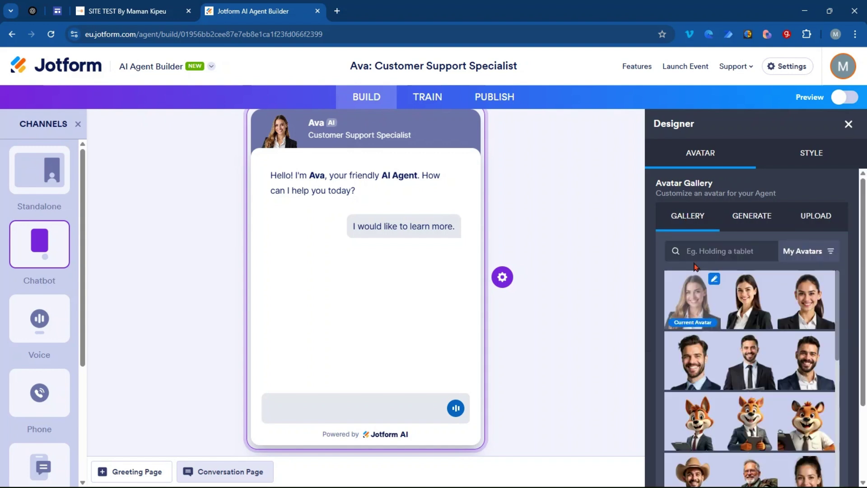
scroll(768, 399, "down", 5)
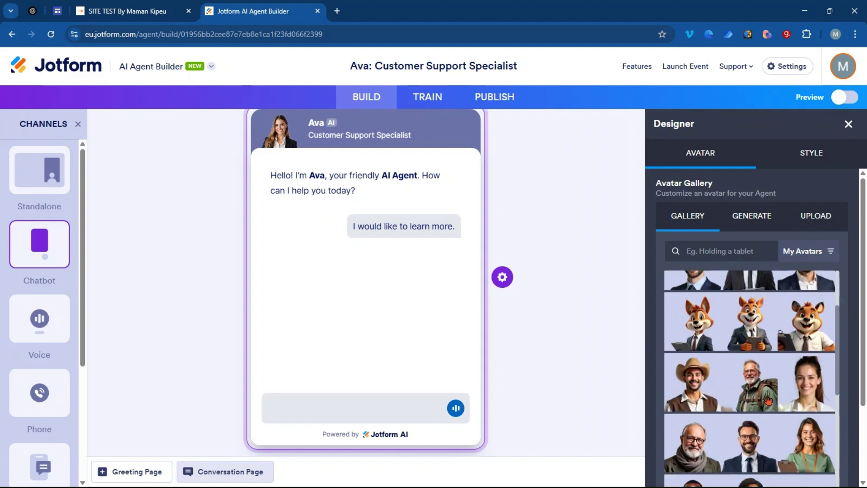
scroll(767, 399, "down", 5)
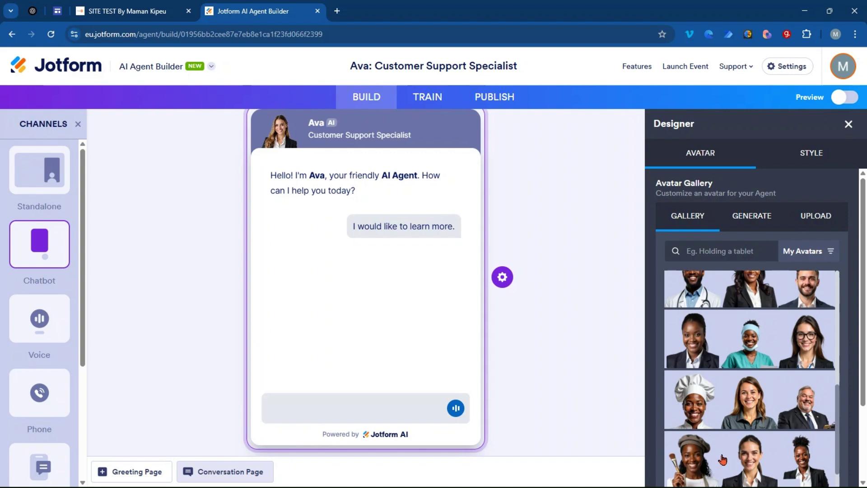
left_click(692, 338)
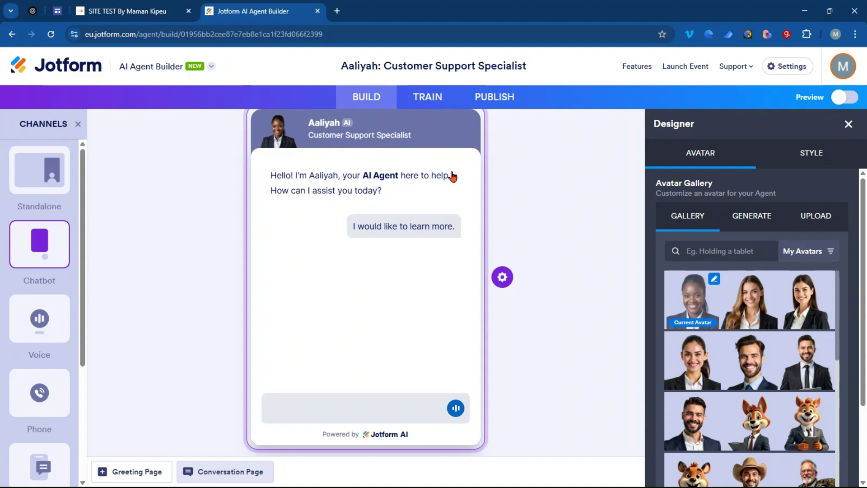
Try the teal color scheme on the agent, and apply the orange scheme with the blue accent
left_click(810, 154)
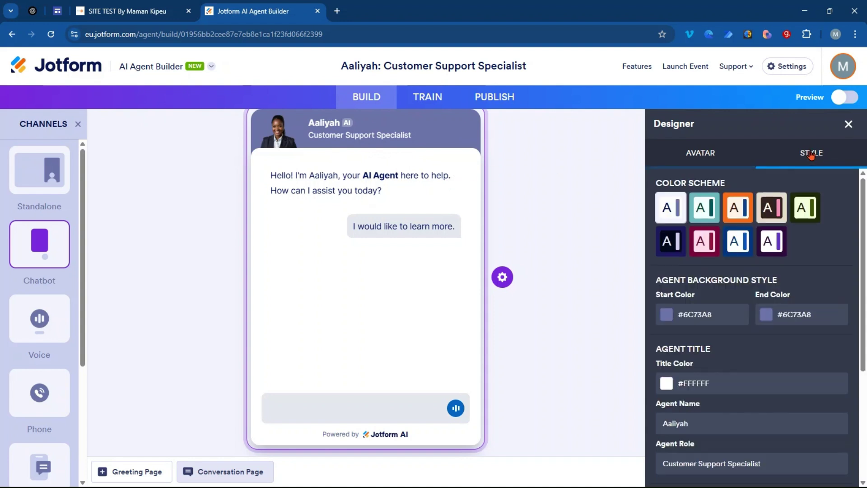
left_click(702, 218)
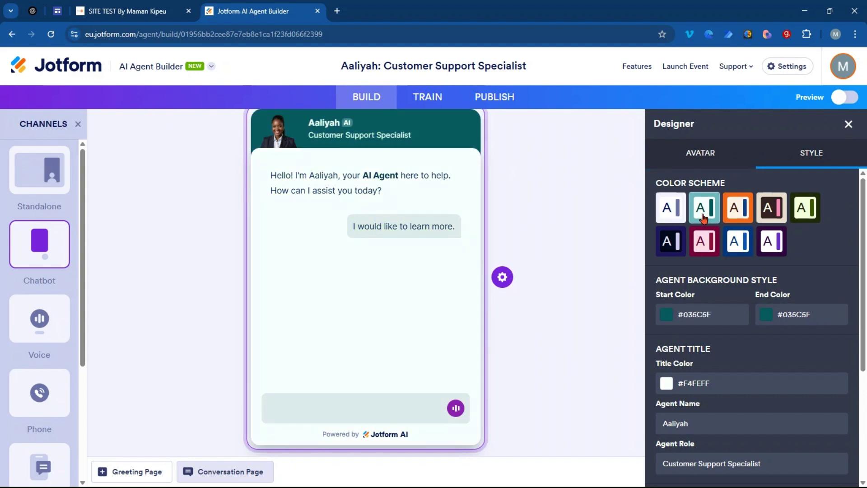
left_click(737, 219)
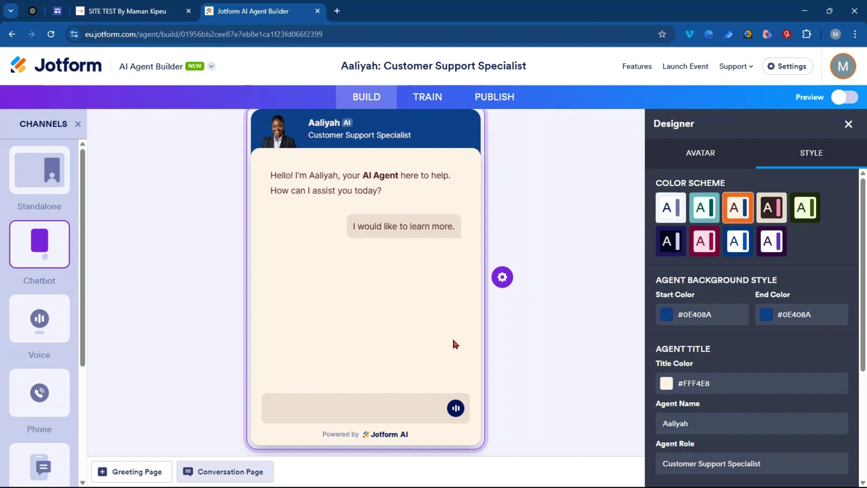
Set the agent background gradient to start with orange #E77F19 and end with dark green #335808
left_click(660, 320)
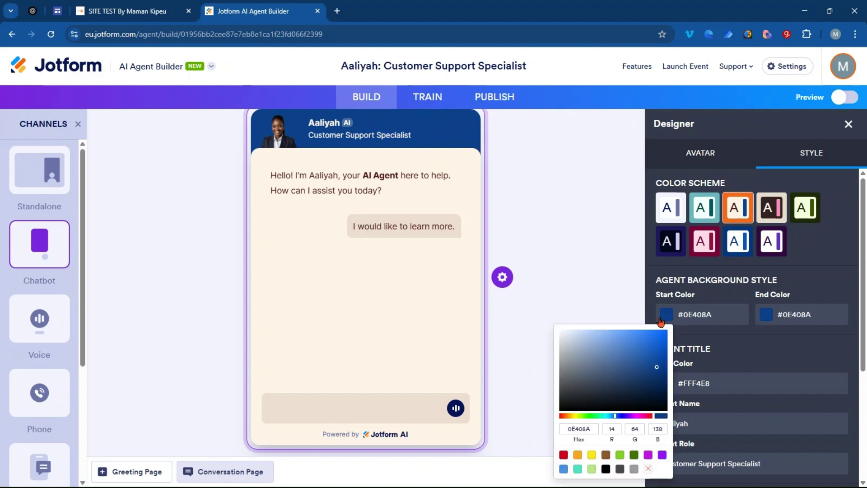
left_click(567, 415)
left_click(655, 337)
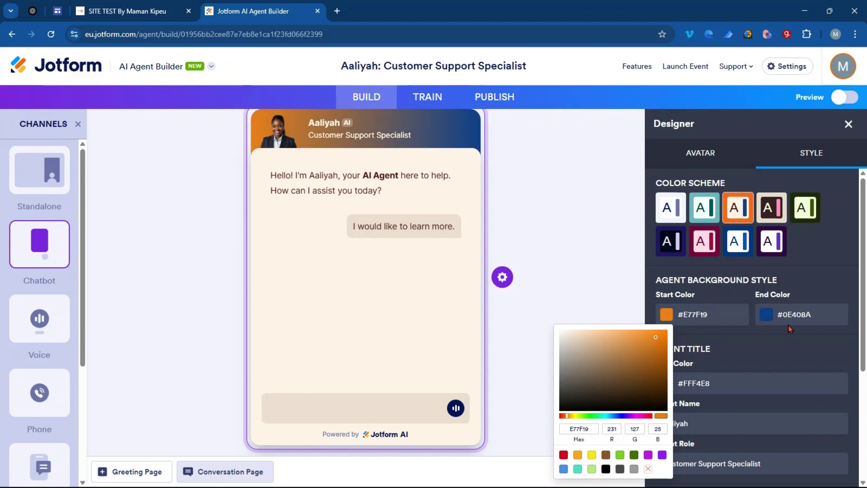
left_click(771, 323)
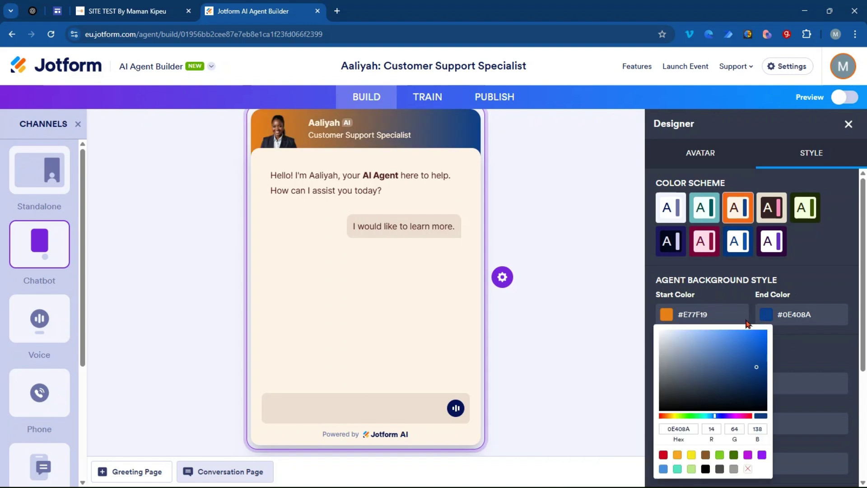
left_click(733, 455)
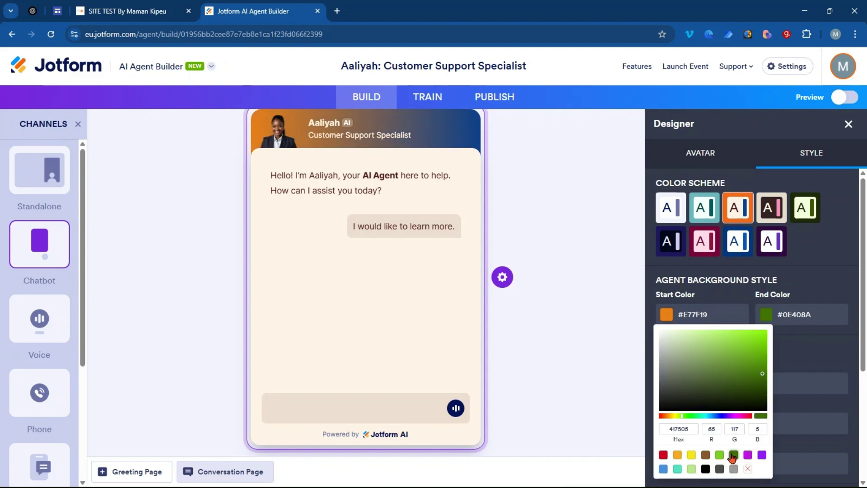
left_click(750, 390)
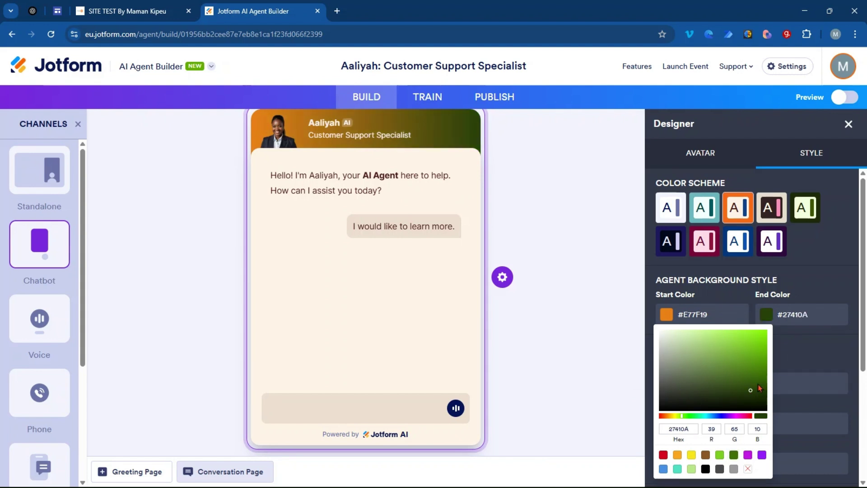
left_click(758, 384)
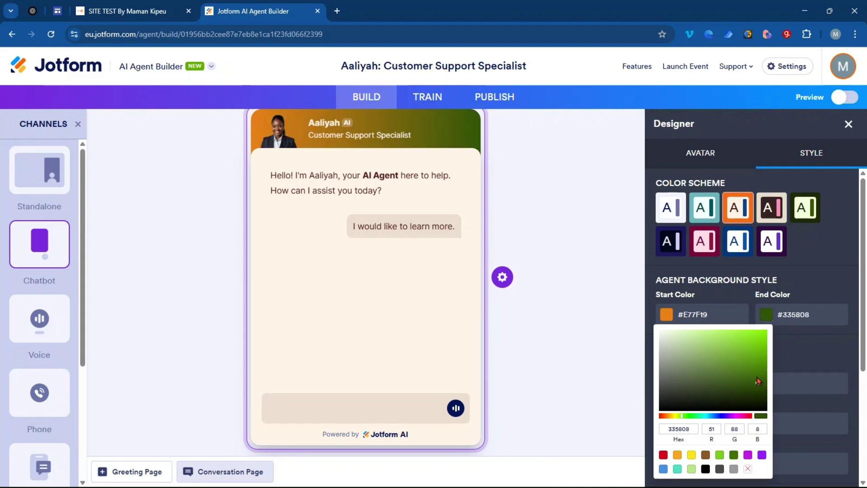
left_click(819, 323)
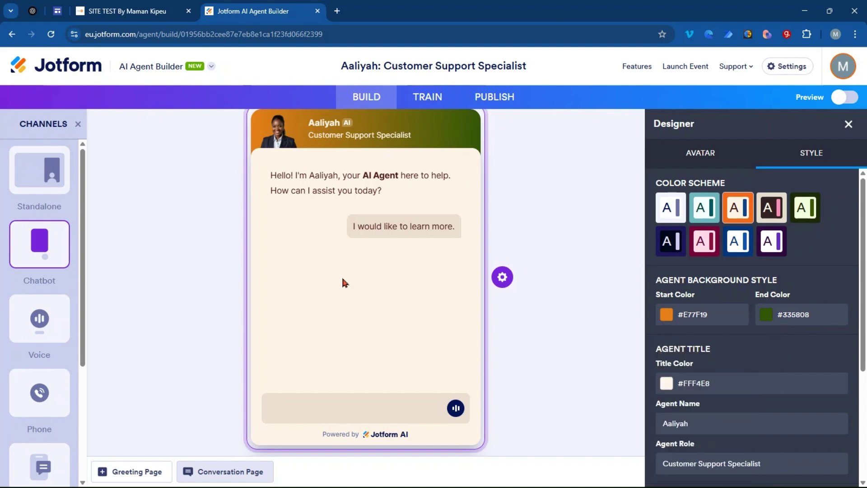
Review the agent name and role fields, and set the chat background color to light grey #F6F3F3
scroll(774, 406, "down", 4)
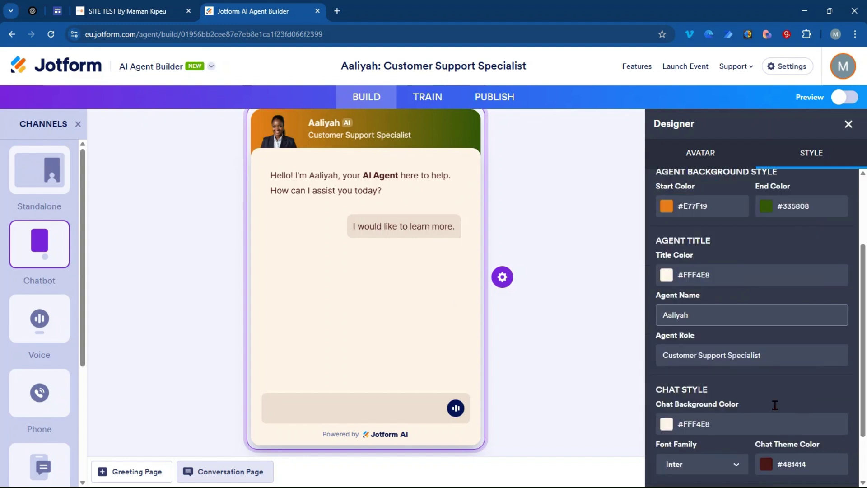
left_click(702, 256)
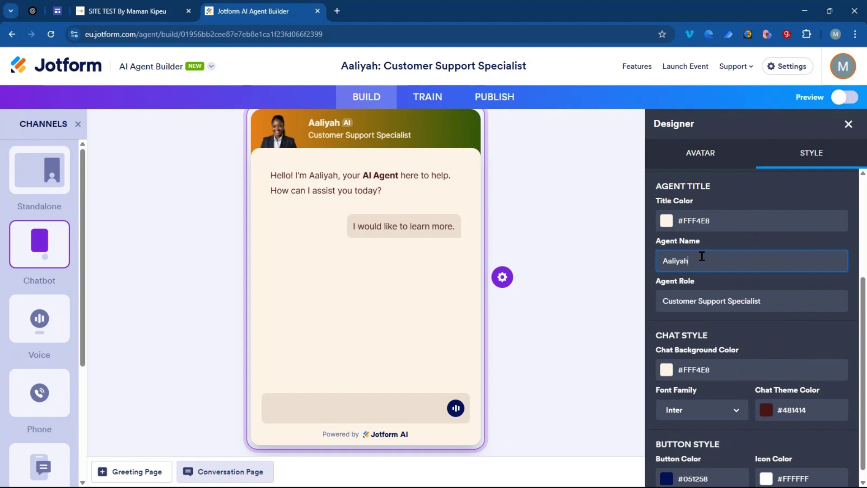
left_click(785, 304)
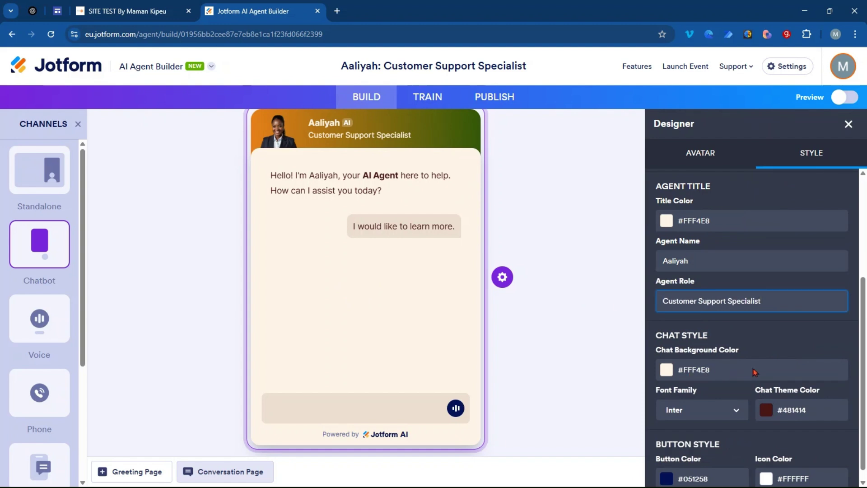
scroll(753, 371, "down", 1)
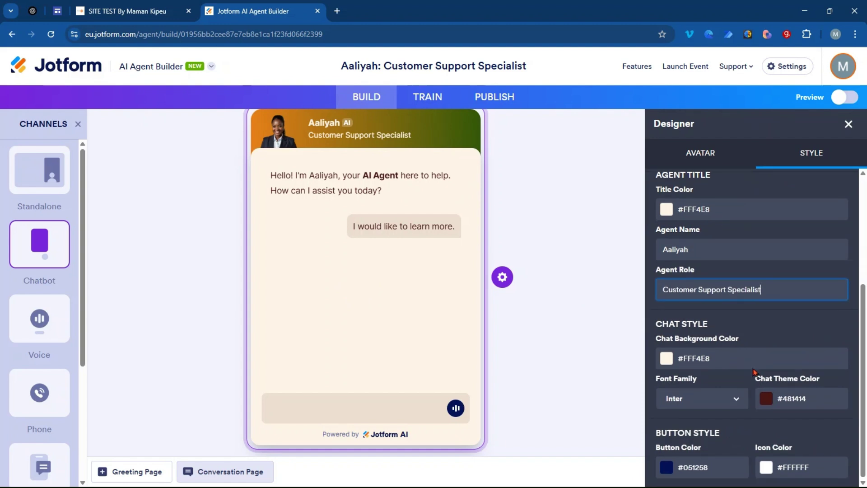
left_click(666, 359)
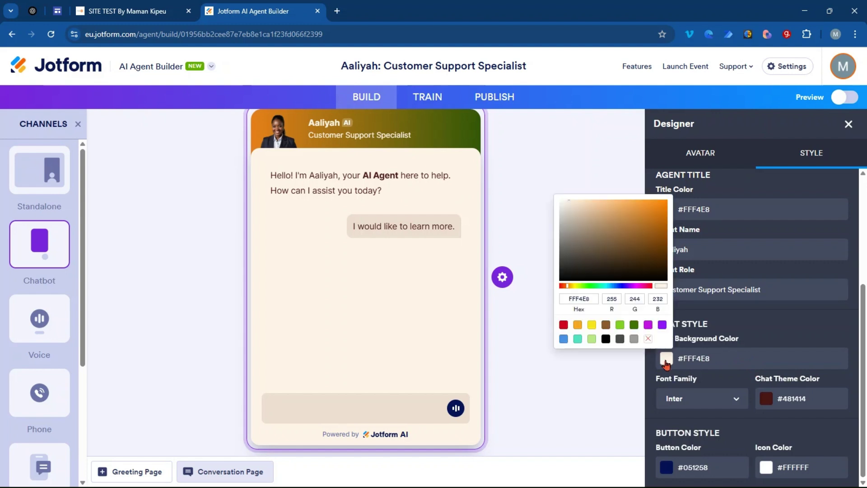
left_click(648, 339)
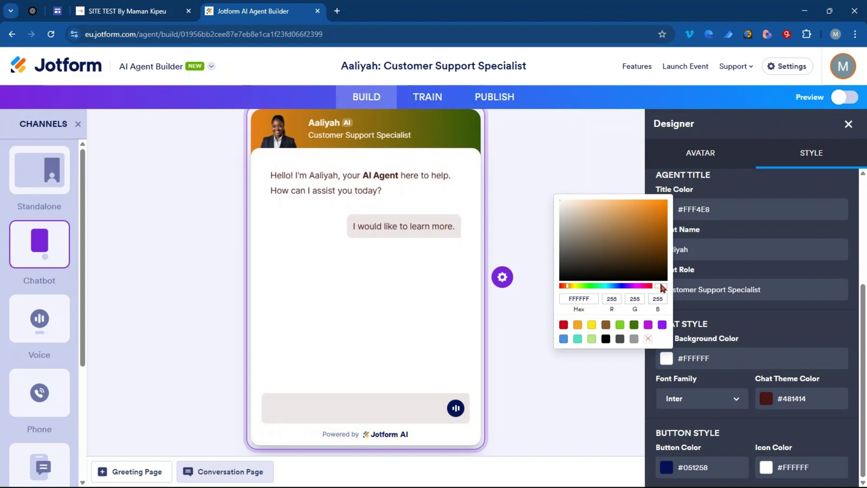
left_click_drag(564, 207, 561, 202)
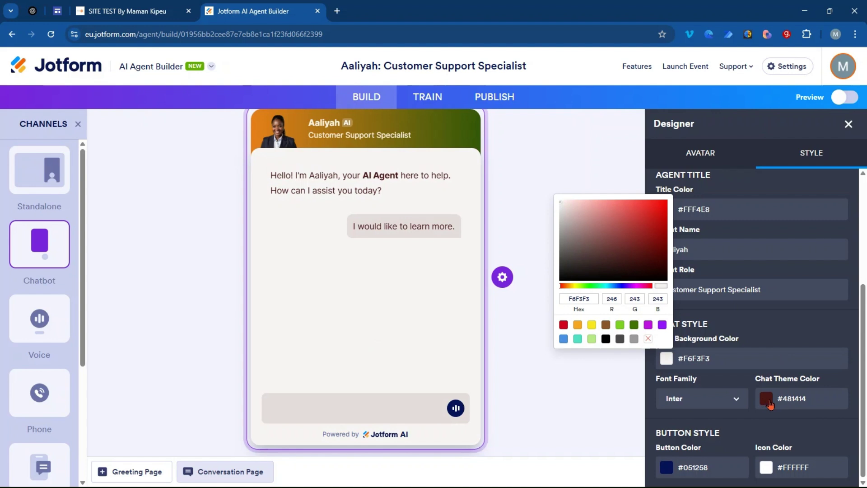
Examine the available chat fonts and the button style options, and close the Designer
left_click(728, 399)
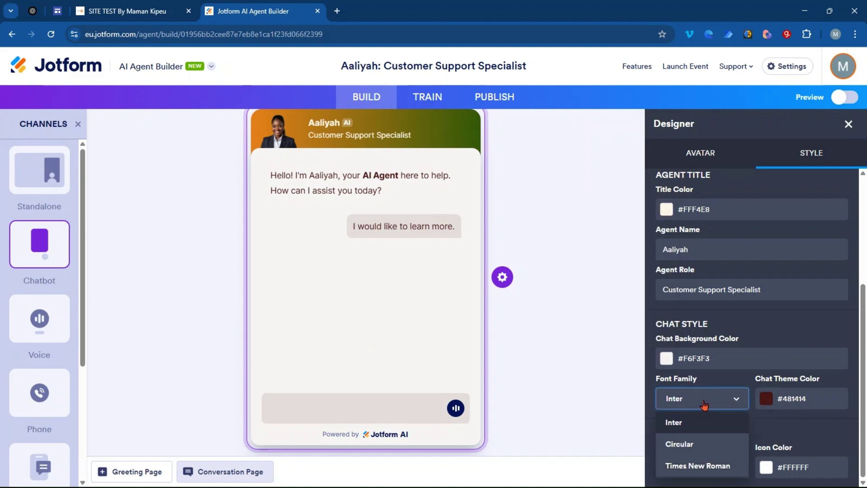
left_click(817, 427)
scroll(842, 418, "up", 1)
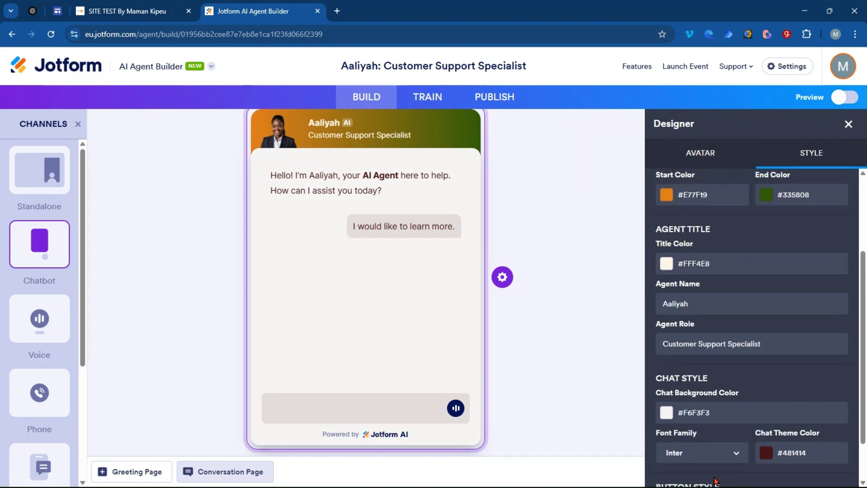
scroll(801, 396, "down", 1)
scroll(800, 396, "down", 1)
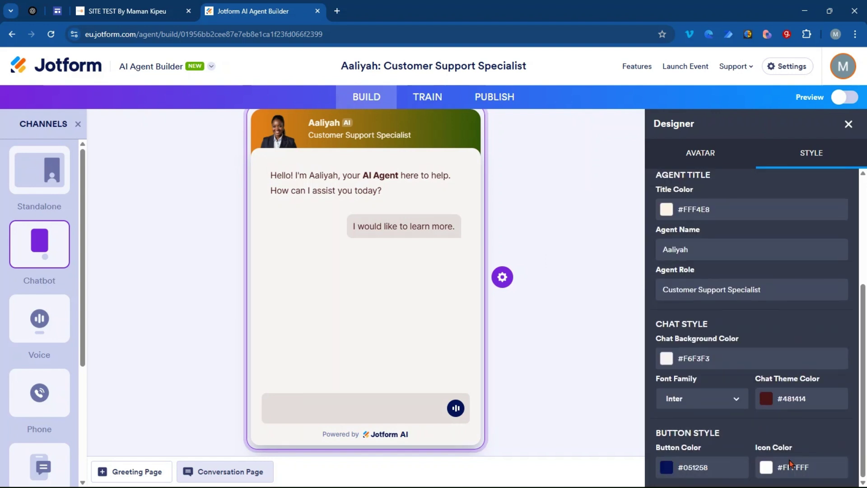
scroll(844, 342, "up", 4)
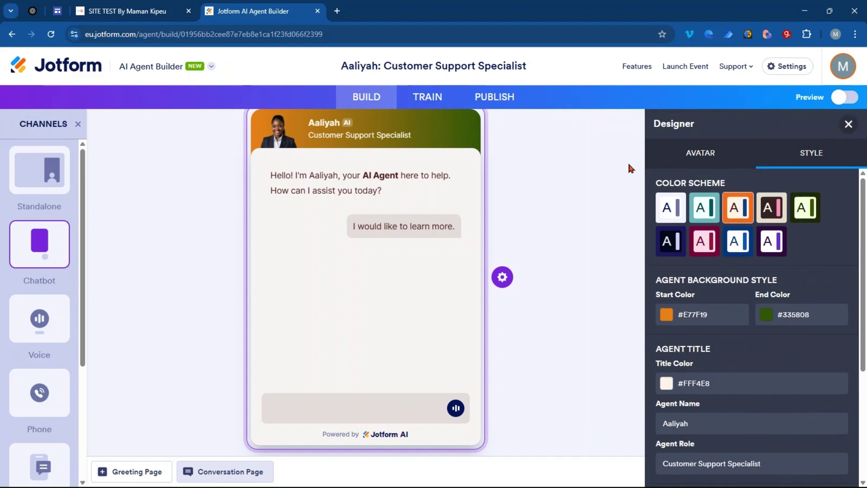
left_click(848, 124)
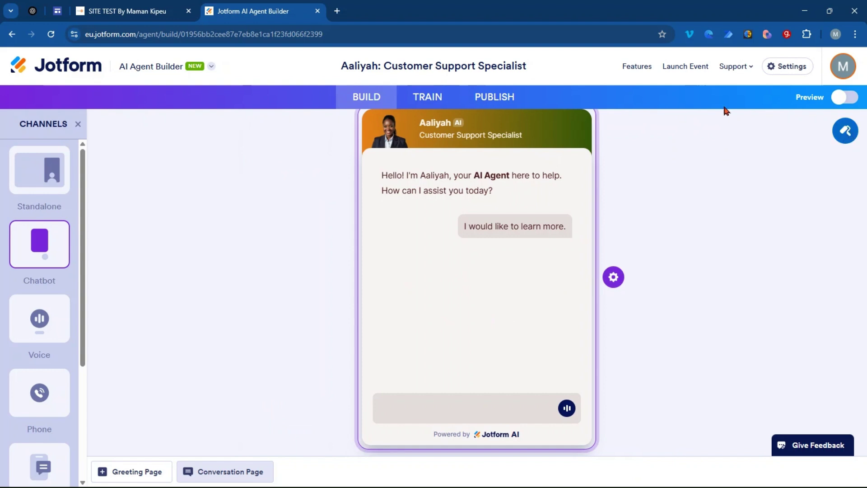
left_click(450, 103)
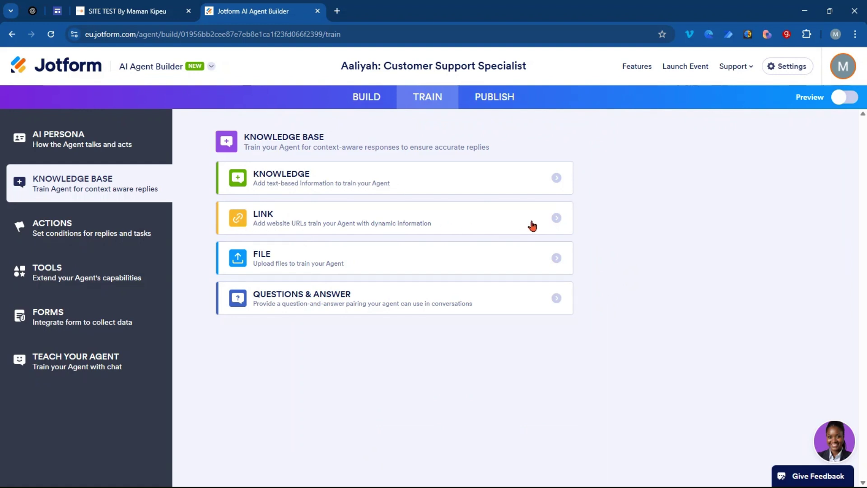
left_click(549, 222)
left_click(348, 219)
right_click(288, 210)
left_click(292, 315)
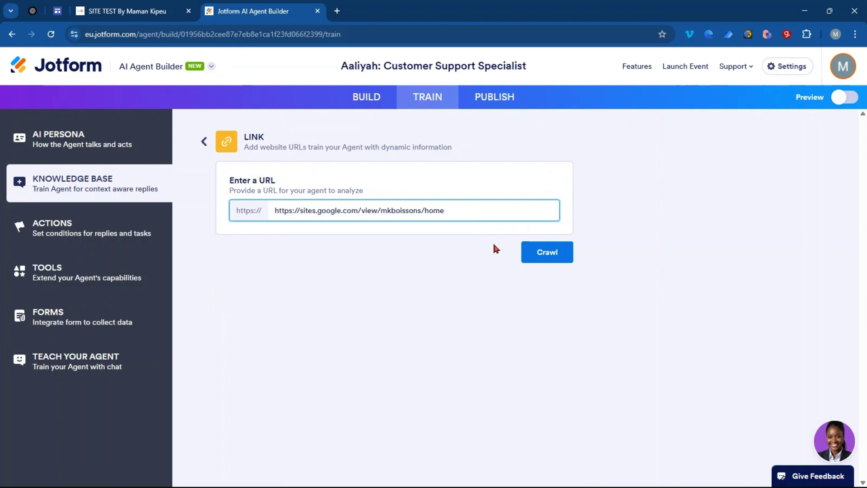
left_click(562, 255)
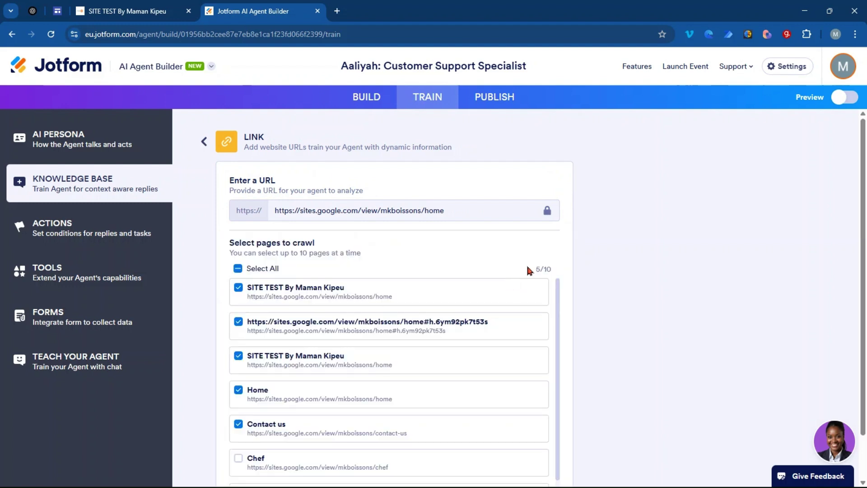
Train the agent on the preselected pages of the crawled site, and view the options for adding new knowledge
scroll(407, 288, "down", 1)
scroll(474, 401, "down", 2)
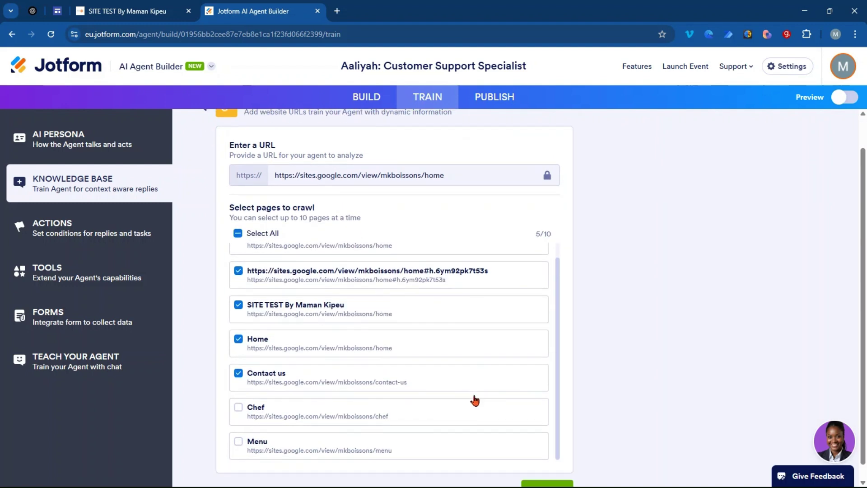
left_click(552, 483)
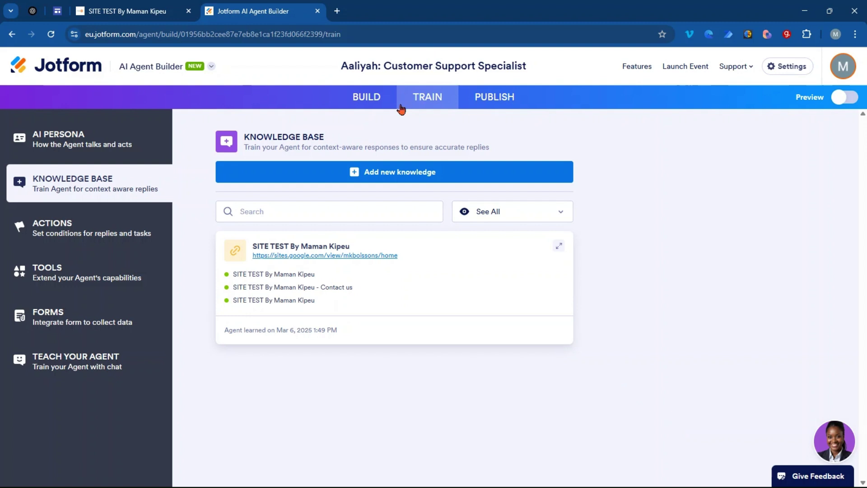
left_click(382, 178)
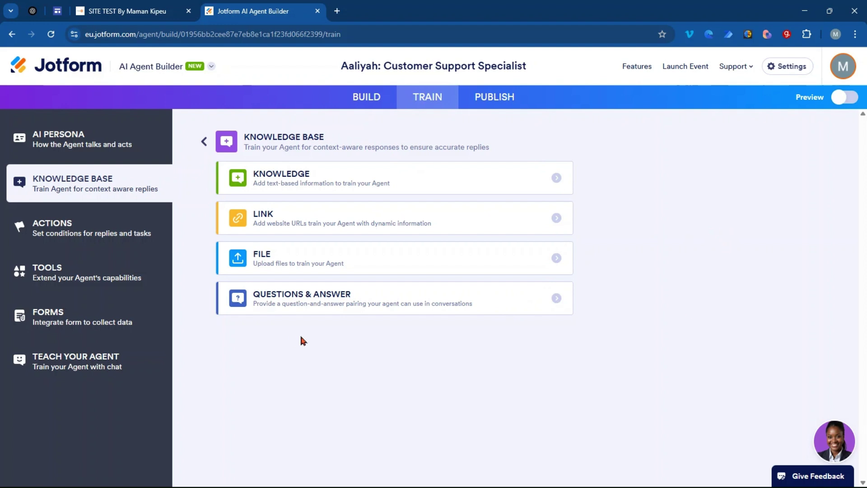
Start an agent action with the condition "User asks about" set to Happy Juice
left_click(81, 234)
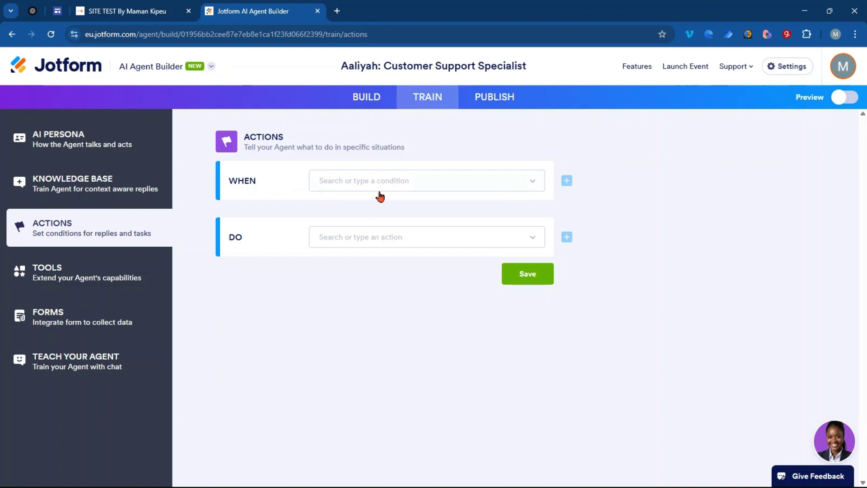
left_click(492, 181)
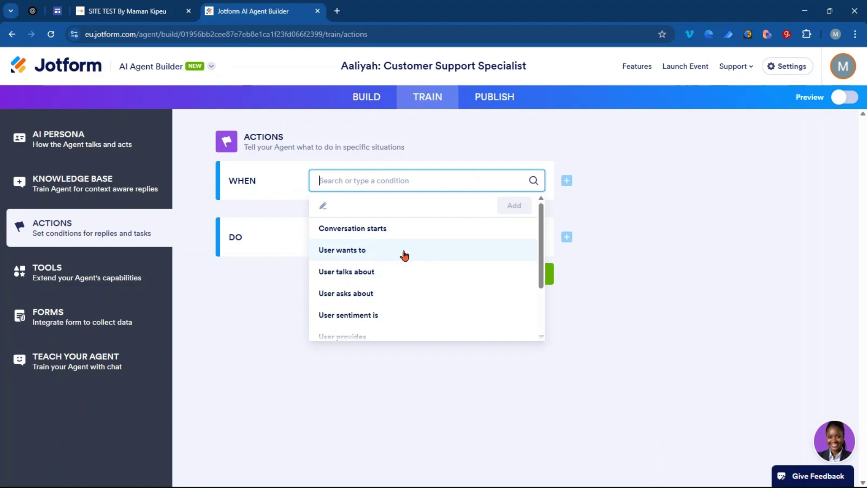
scroll(405, 266, "down", 1)
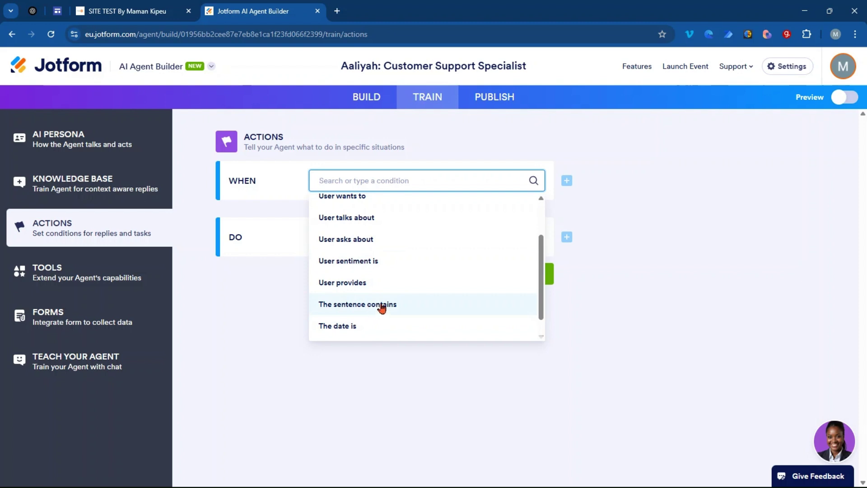
left_click(357, 243)
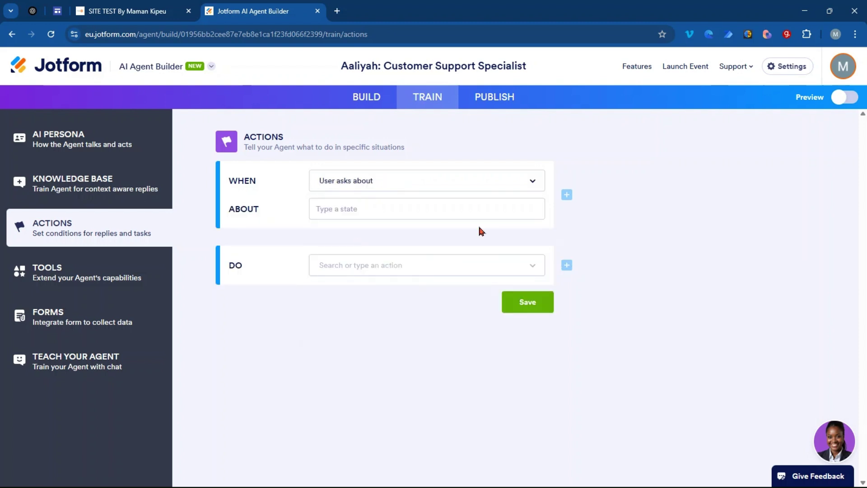
left_click(397, 210)
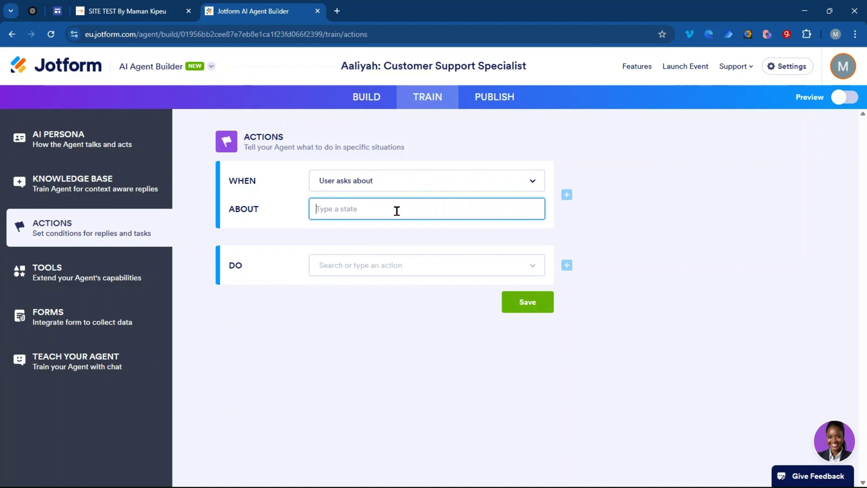
type("Happy")
Set the action's response to "Talk about/mention" with the placeholder text jhgioriigjriog, and save the action
left_click(396, 266)
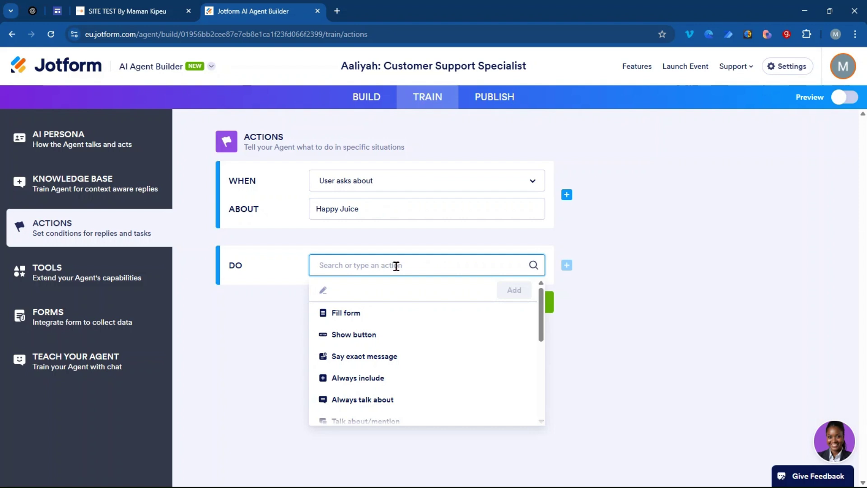
scroll(445, 359, "down", 1)
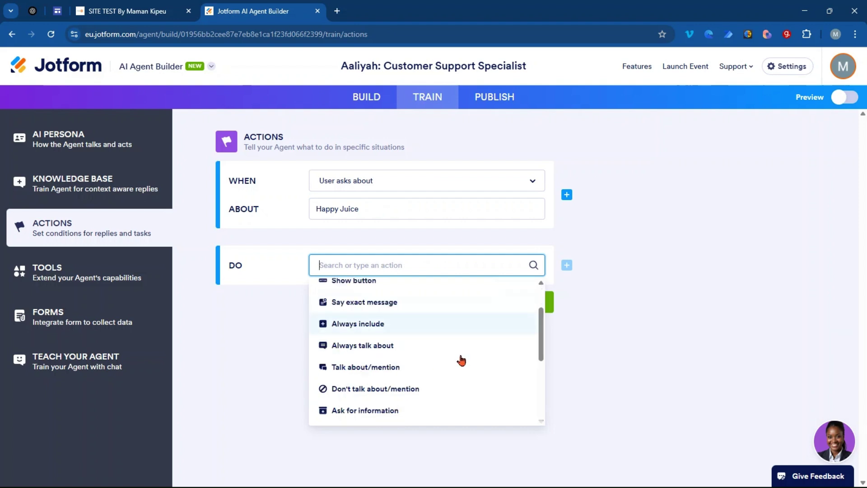
scroll(441, 338, "down", 1)
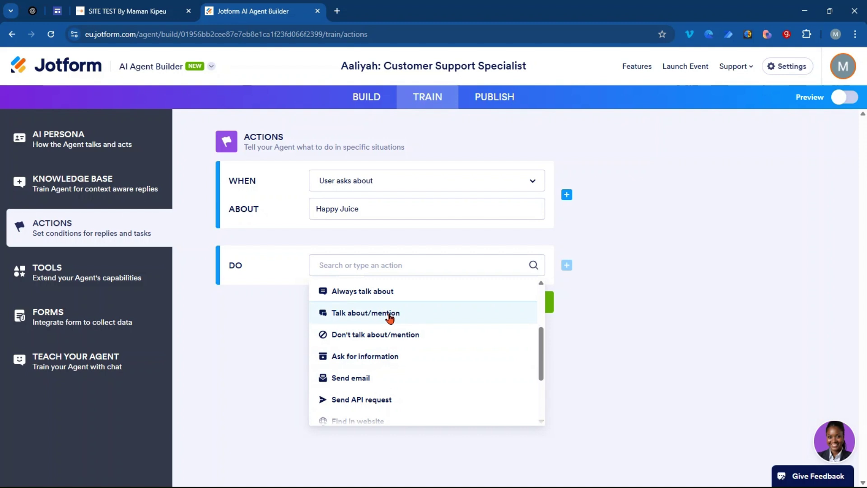
left_click(414, 319)
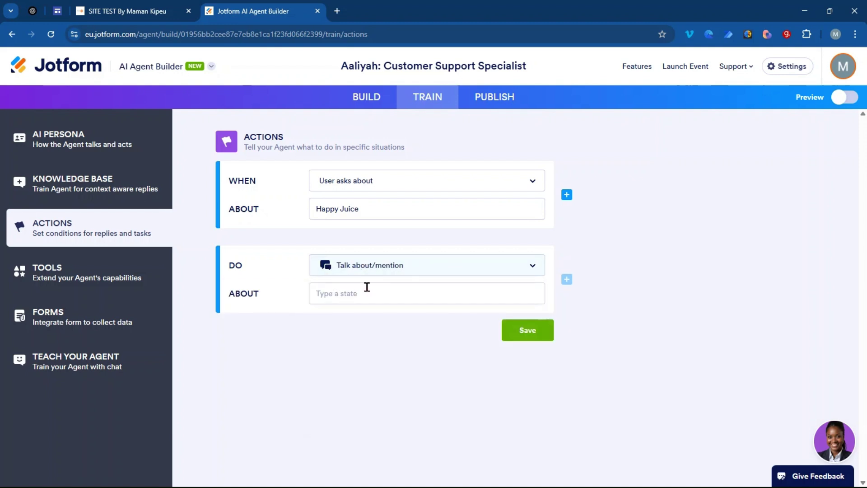
left_click(404, 293)
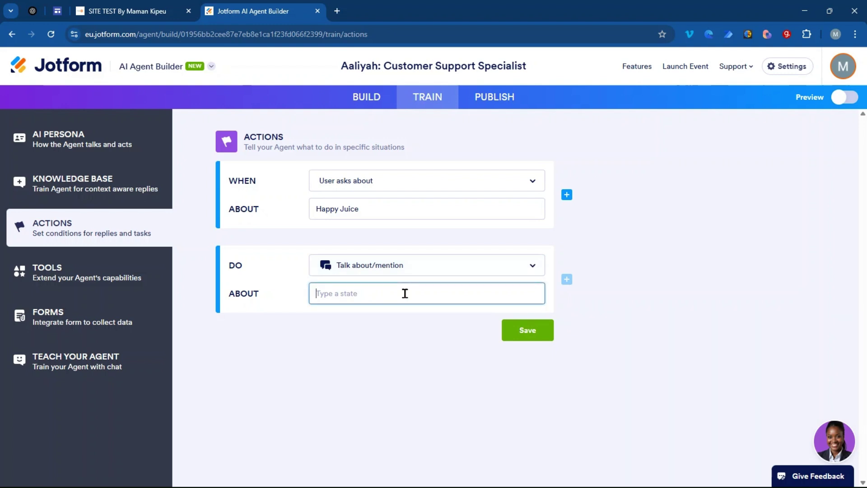
type("jhgioriigjriog")
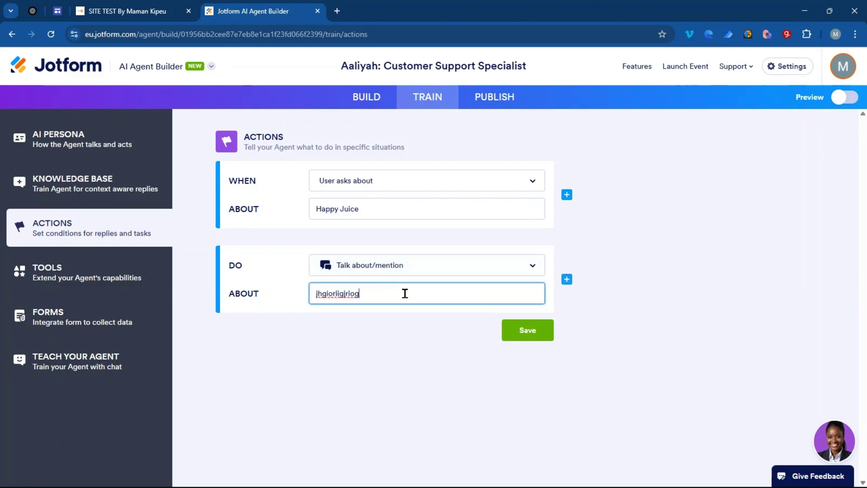
left_click(526, 330)
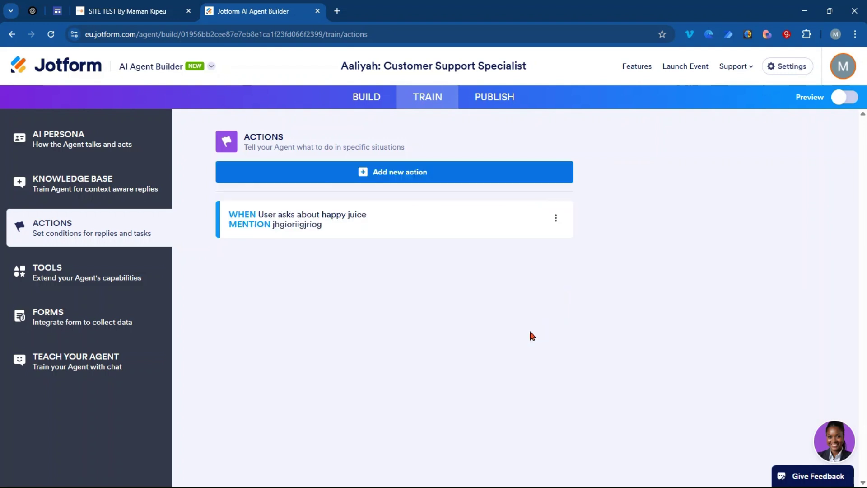
Examine the tools available to the agent, the form integration section and the Teach Your Agent chat
left_click(53, 272)
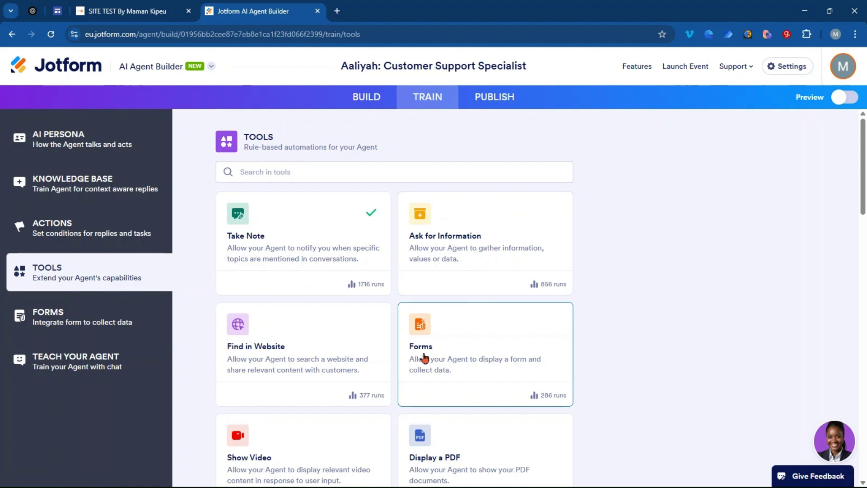
scroll(292, 367, "down", 2)
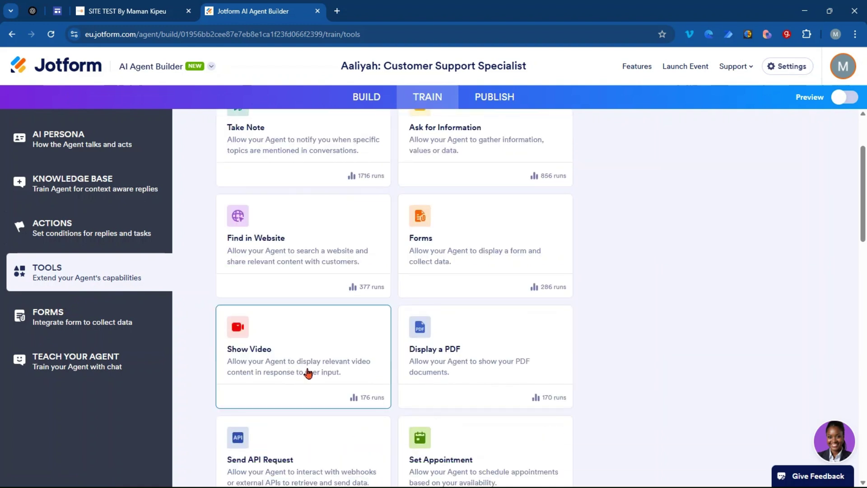
scroll(453, 359, "down", 2)
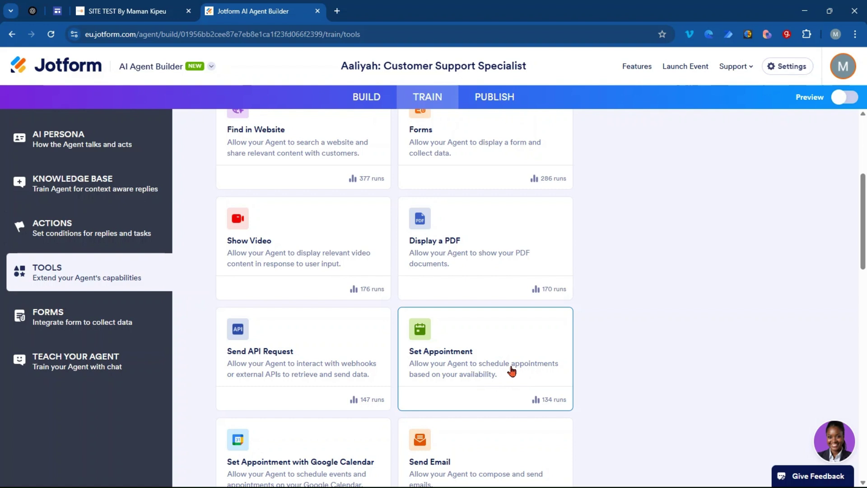
scroll(511, 369, "down", 2)
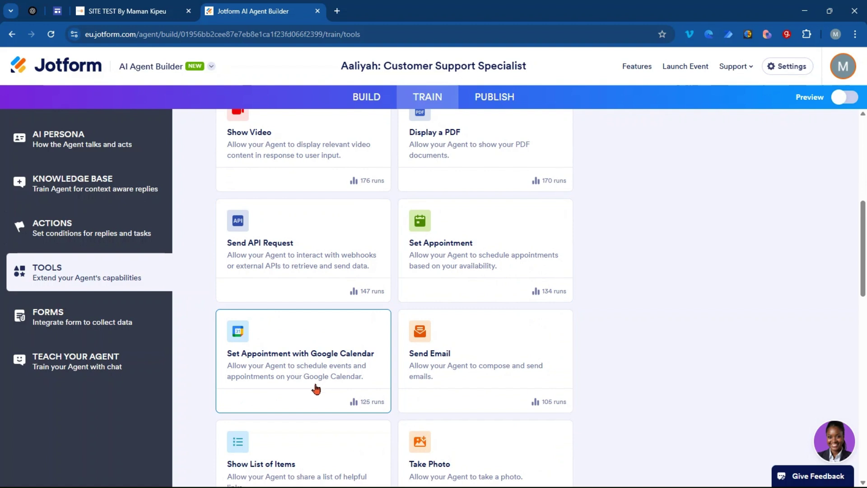
scroll(315, 388, "down", 6)
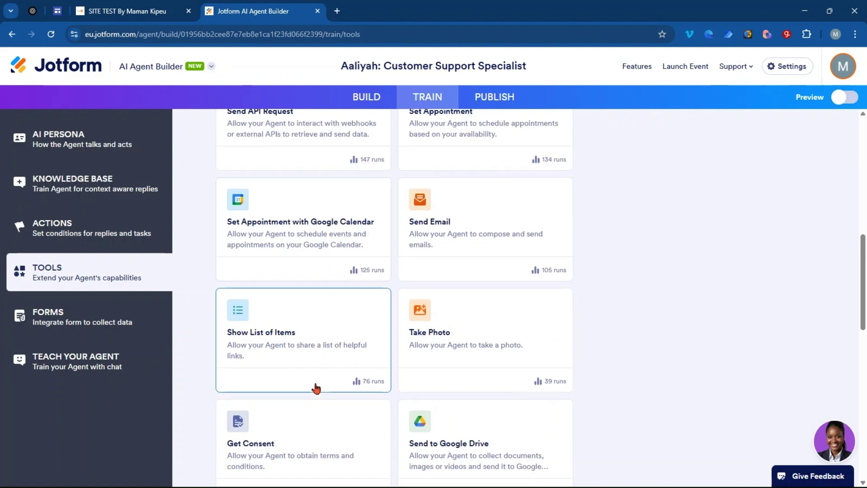
left_click(58, 316)
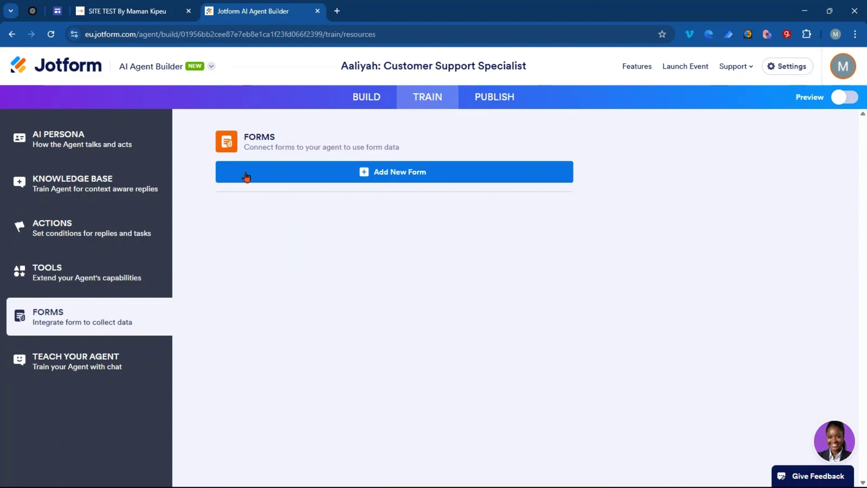
left_click(65, 368)
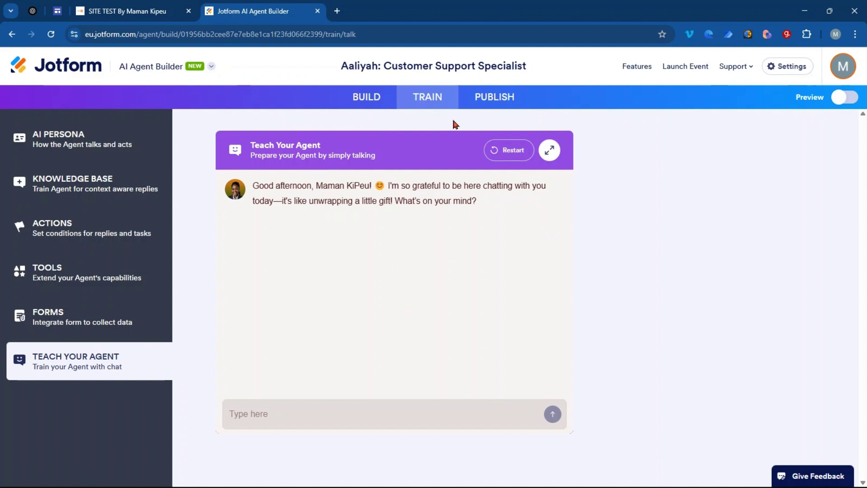
Copy the embed code of the Chatbot Agent from the agent's publishing options
left_click(496, 97)
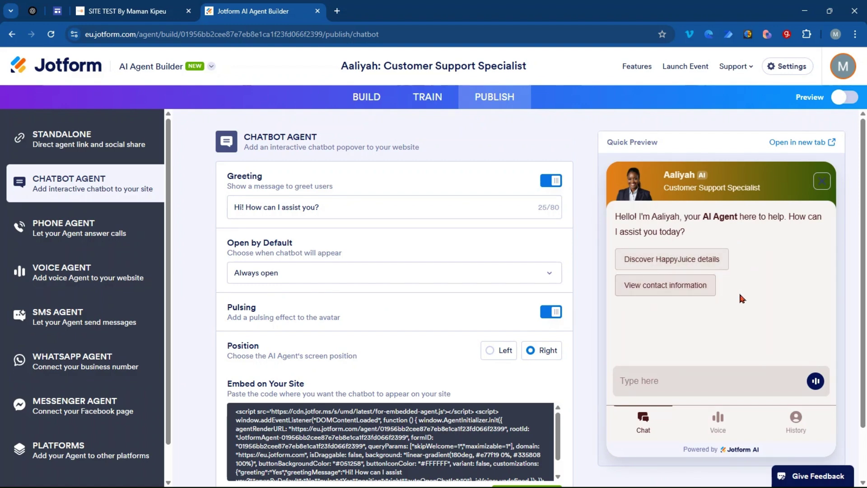
scroll(429, 324, "down", 2)
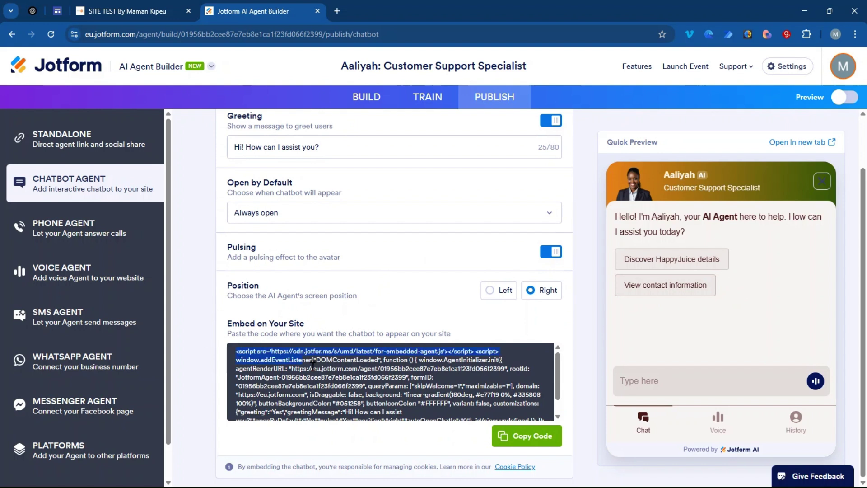
left_click_drag(320, 371, 446, 422)
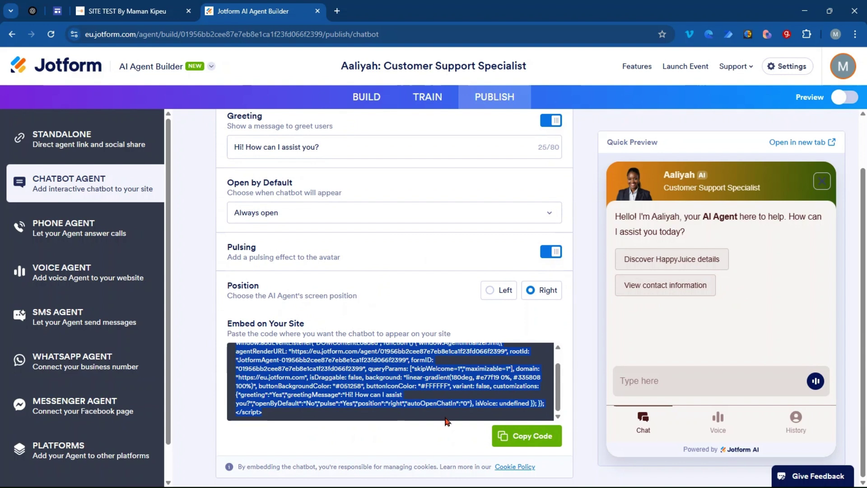
right_click(326, 371)
left_click(366, 213)
left_click(532, 437)
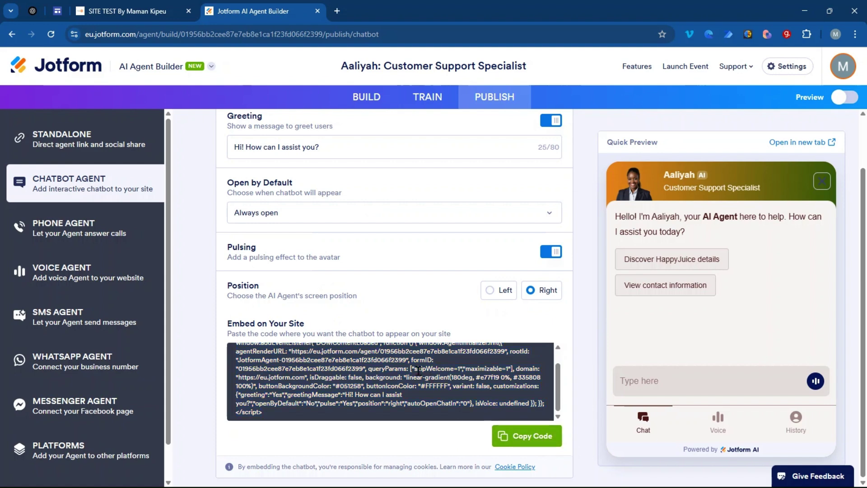
Switch to the Google Sites editor and insert the copied chatbot code on the Home page as an embed
left_click(57, 12)
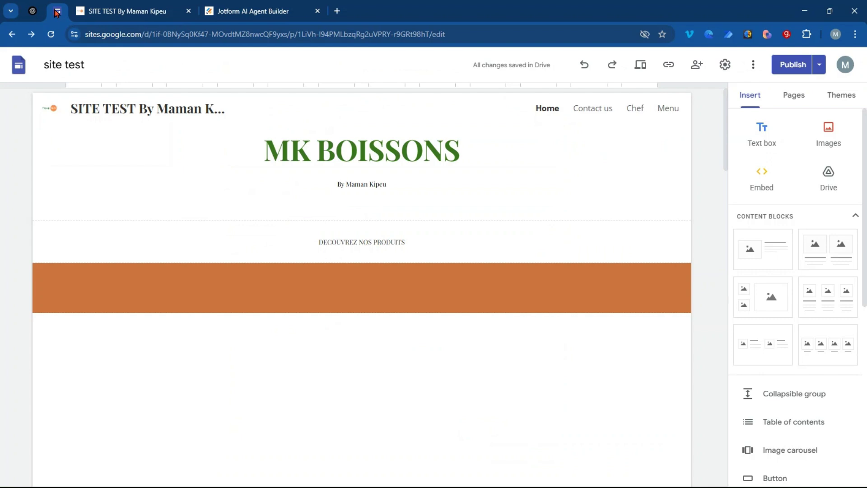
left_click(764, 182)
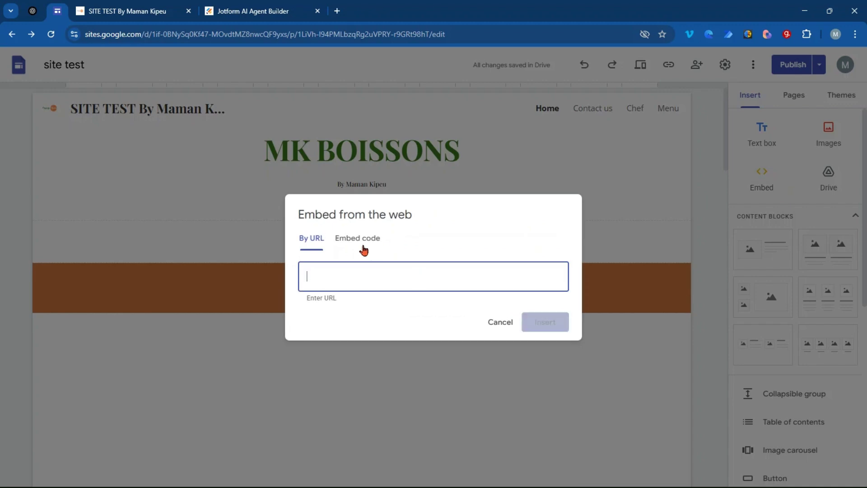
left_click(359, 239)
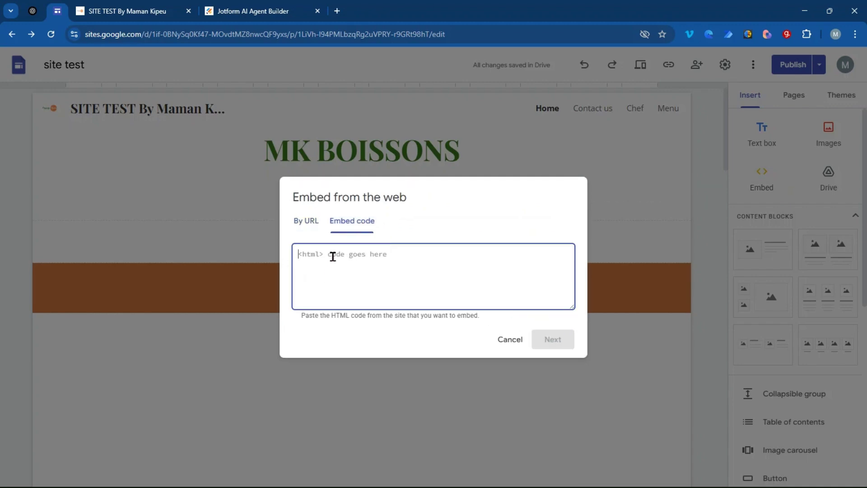
key("ctrl+v")
scroll(440, 276, "up", 10)
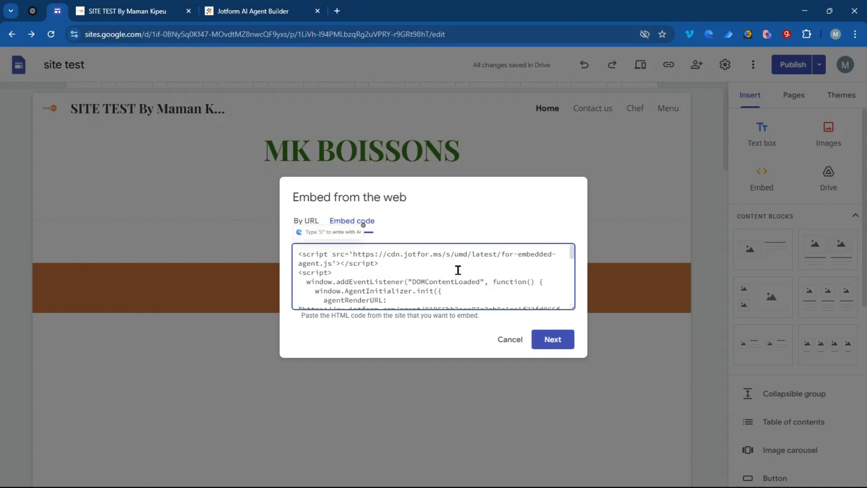
left_click(563, 344)
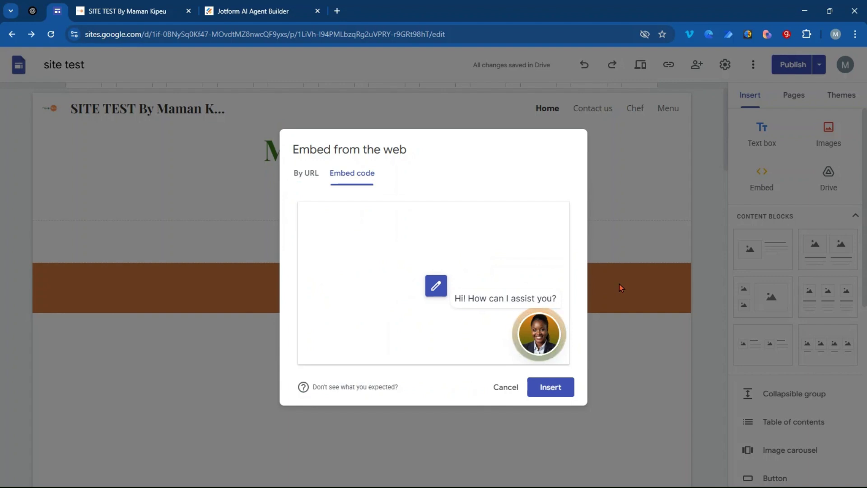
left_click(540, 397)
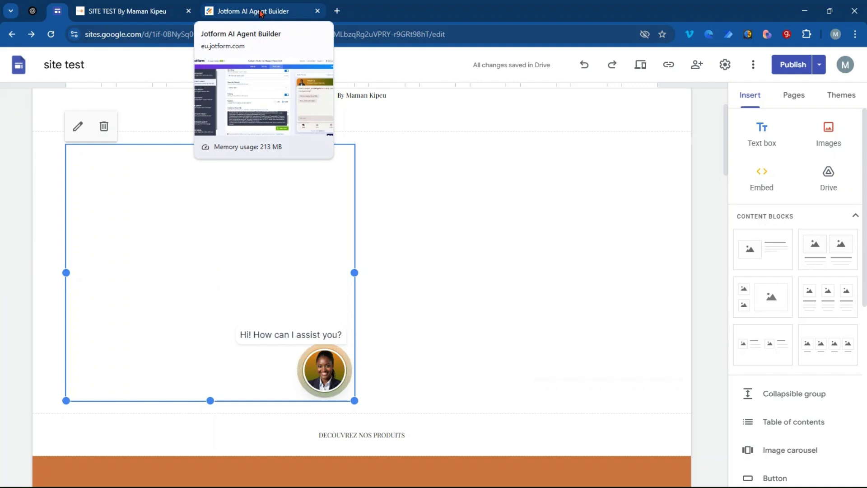
Publish the updated Home page with the embedded chatbot to the live site
left_click(805, 65)
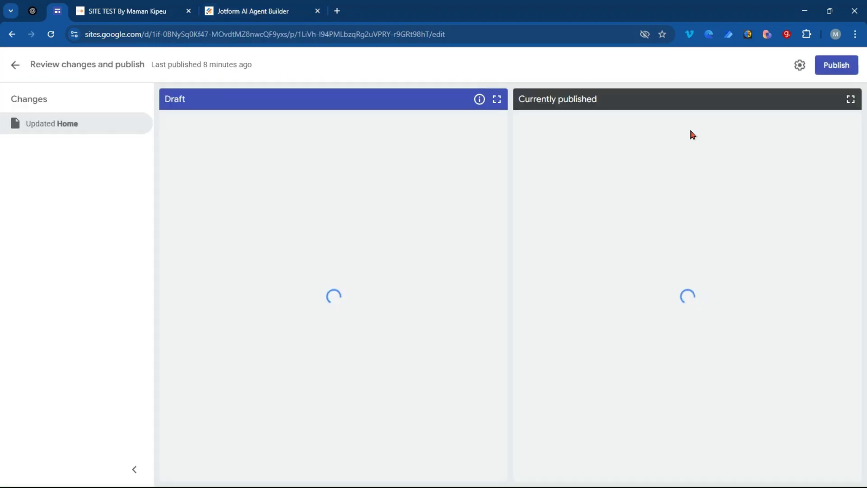
left_click(831, 72)
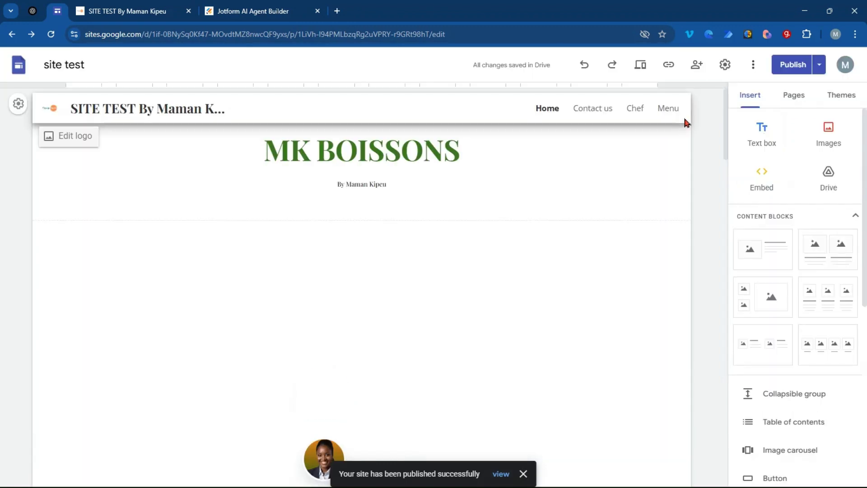
scroll(312, 434, "down", 3)
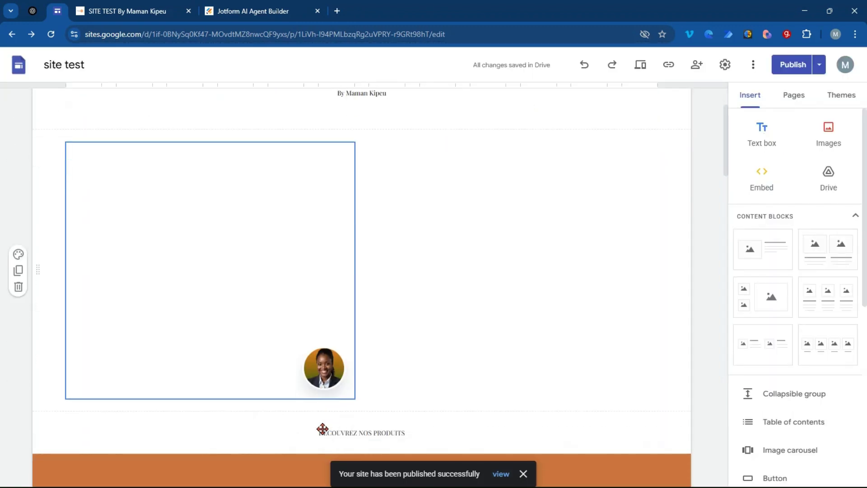
scroll(577, 312, "up", 3)
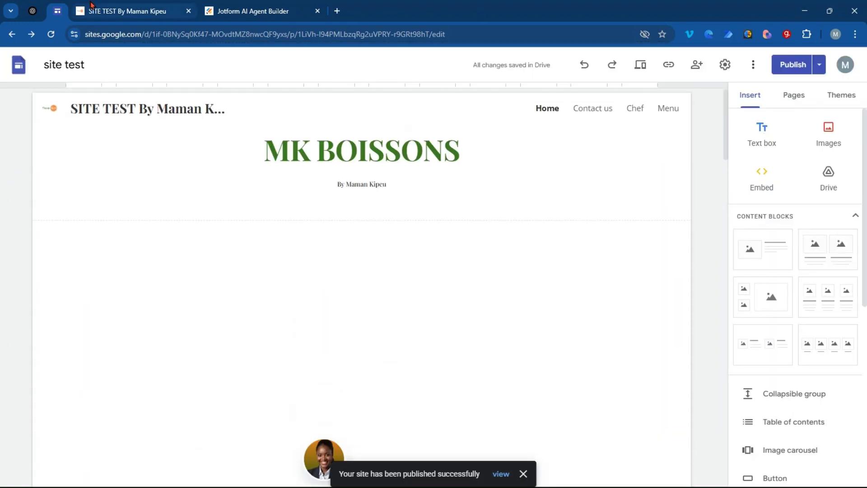
Switch to the published site and examine how the embedded chatbot avatar sits on the Home page
left_click(107, 14)
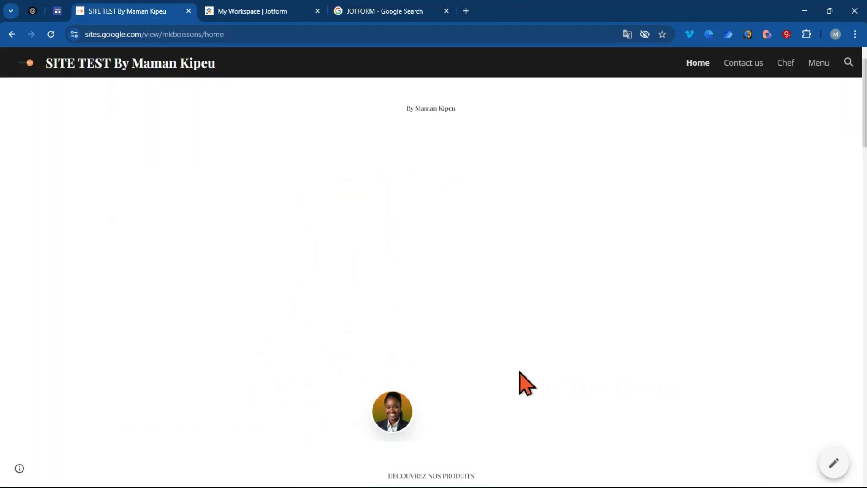
scroll(524, 379, "down", 5)
scroll(536, 395, "down", 6)
scroll(538, 361, "up", 3)
scroll(534, 270, "up", 10)
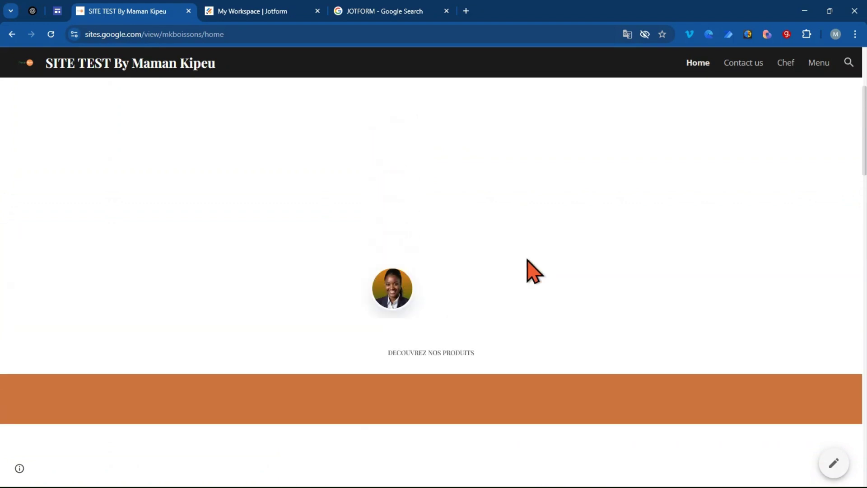
scroll(361, 474, "down", 1)
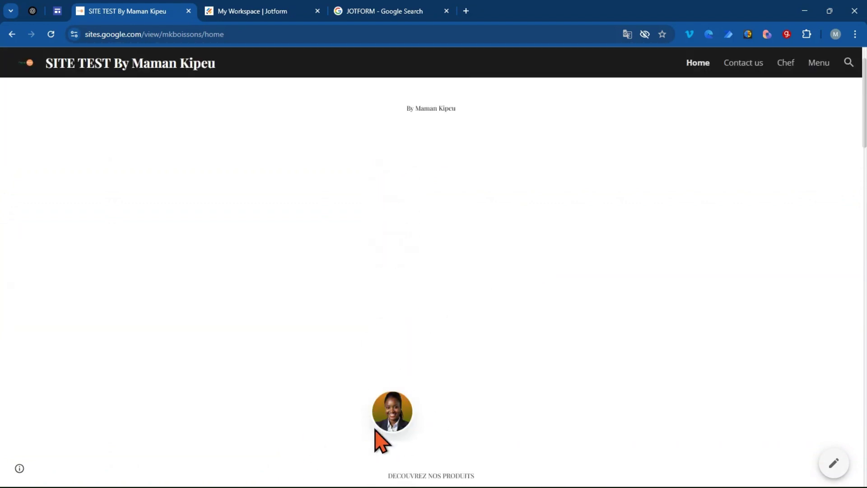
scroll(652, 402, "up", 1)
scroll(652, 405, "down", 3)
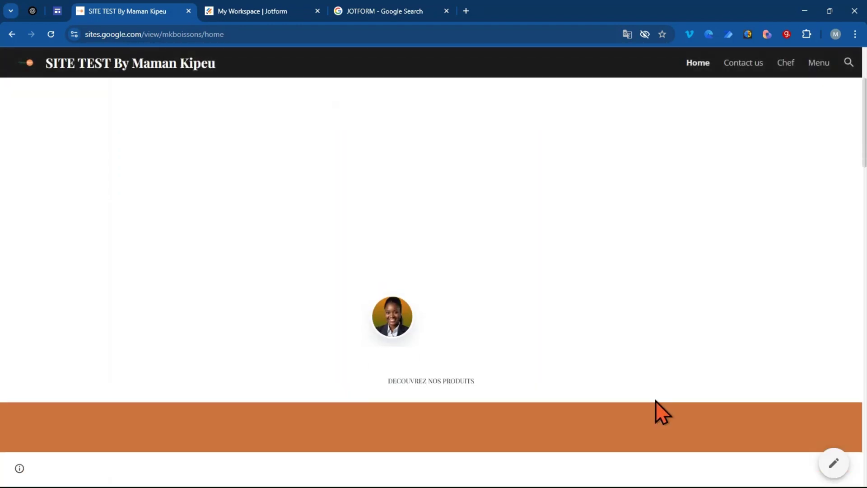
scroll(659, 406, "down", 3)
scroll(426, 316, "up", 2)
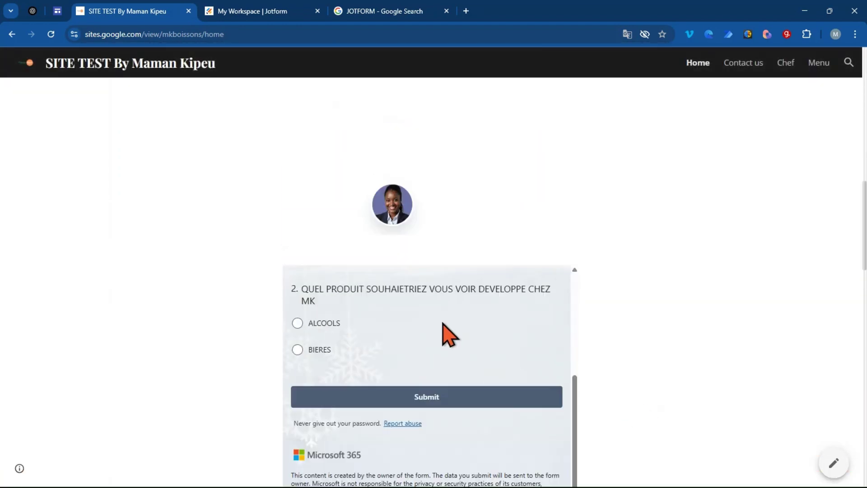
scroll(472, 303, "up", 1)
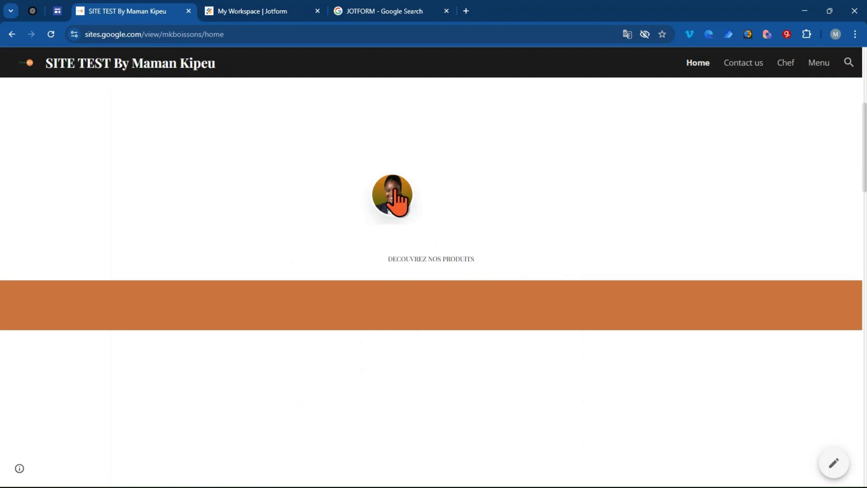
Open the embedded chatbot on the published Home page and examine its greeting and suggested questions
left_click(397, 202)
scroll(503, 228, "up", 5)
scroll(267, 267, "down", 1)
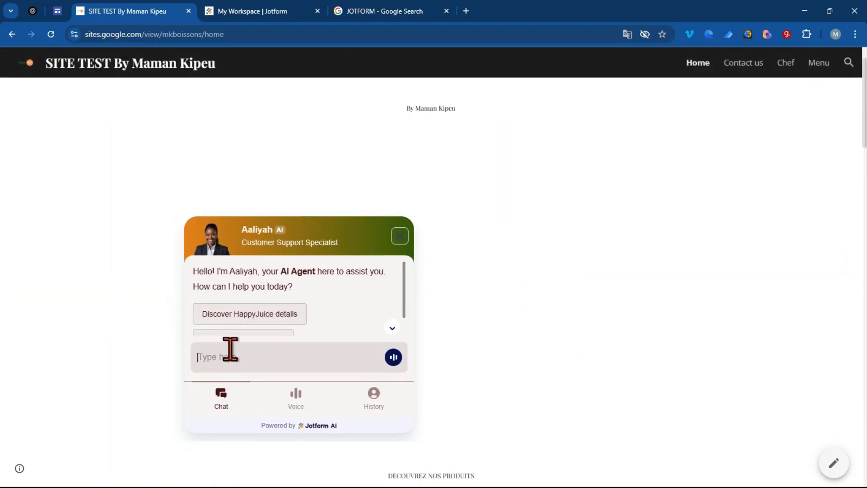
scroll(314, 323, "down", 1)
scroll(323, 304, "up", 1)
scroll(248, 277, "down", 1)
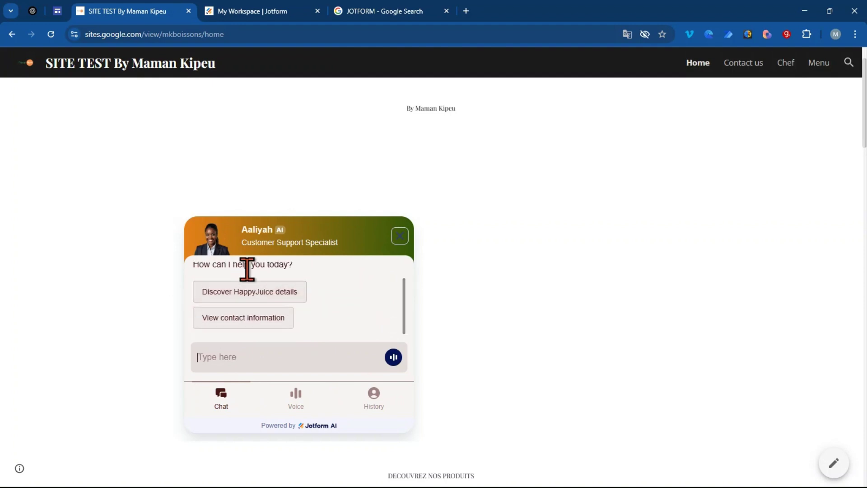
scroll(321, 273, "up", 1)
scroll(325, 319, "down", 1)
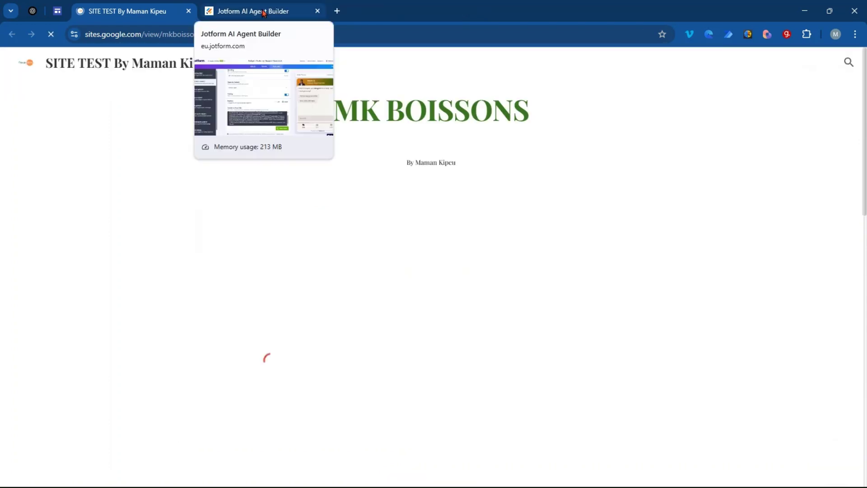
Switch to the Jotform AI Agent Builder and review the Chatbot Agent's publishing settings and embed code, checking back on the published site
left_click(264, 12)
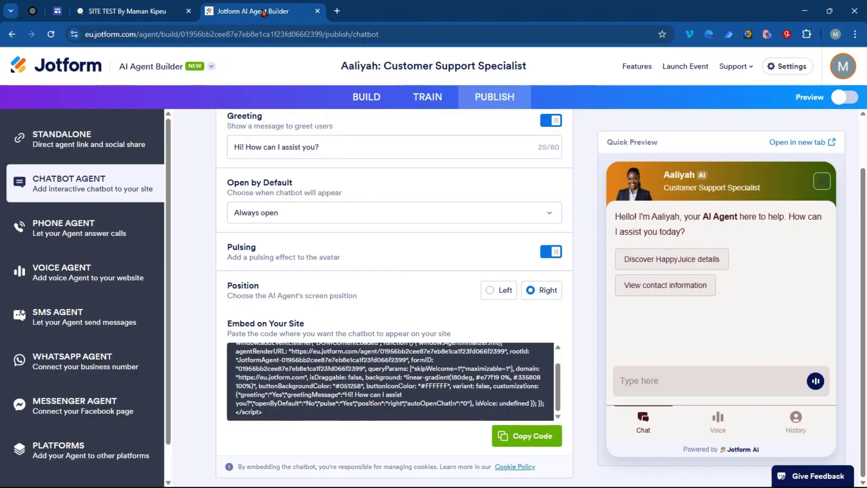
scroll(580, 413, "up", 2)
scroll(580, 413, "down", 2)
scroll(306, 270, "up", 2)
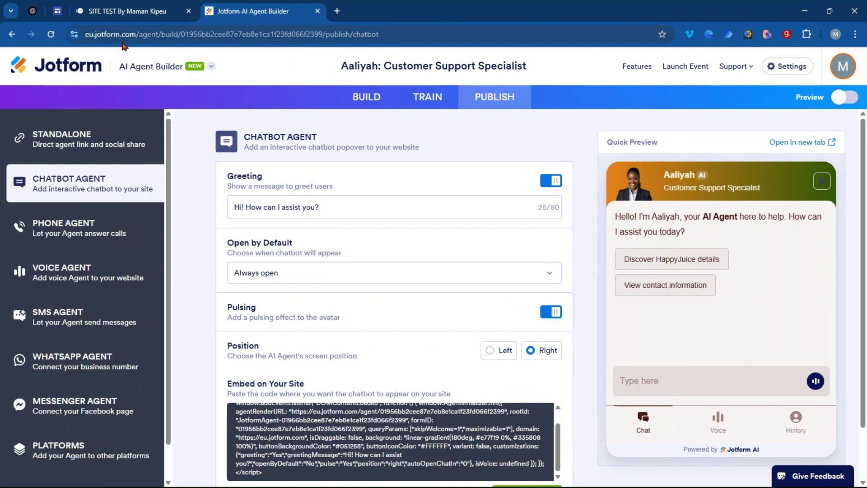
left_click(149, 13)
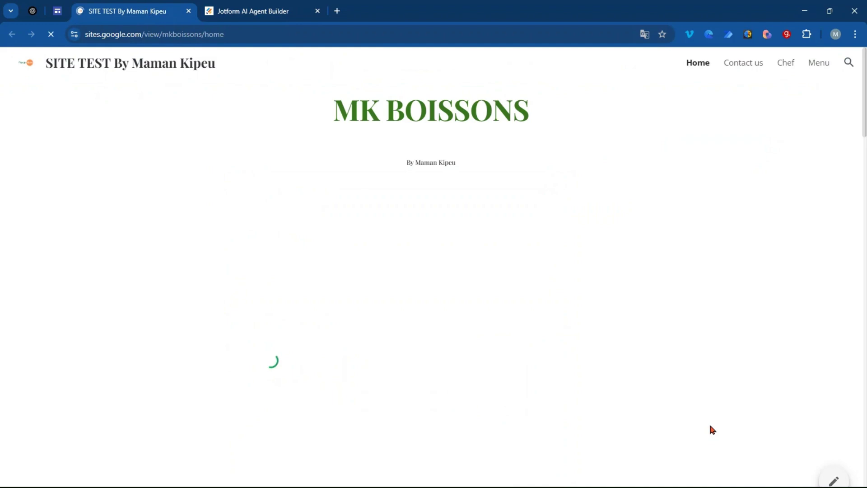
left_click(273, 8)
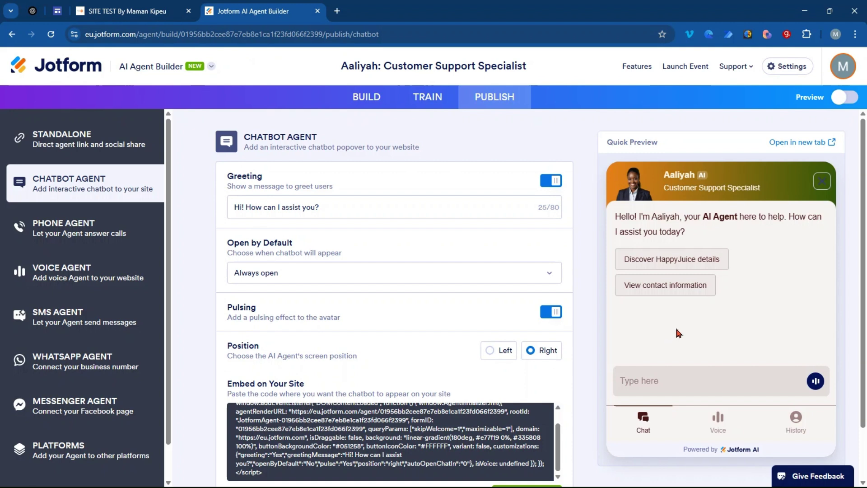